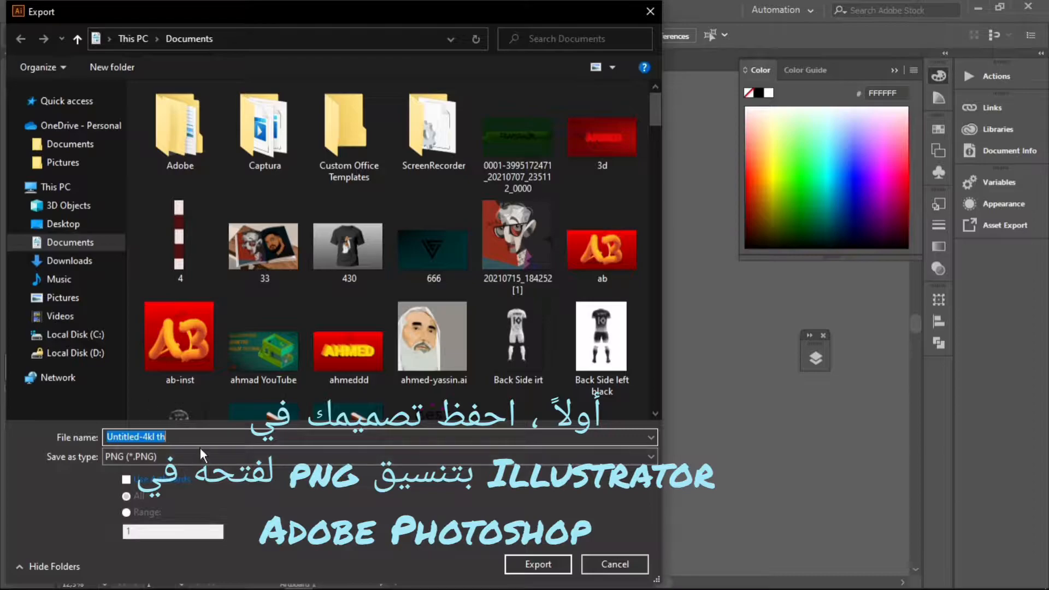
# Step: Export the artwork from Illustrator as a PNG file named T-shirt in the Documents folder
pyautogui.click(174, 384)
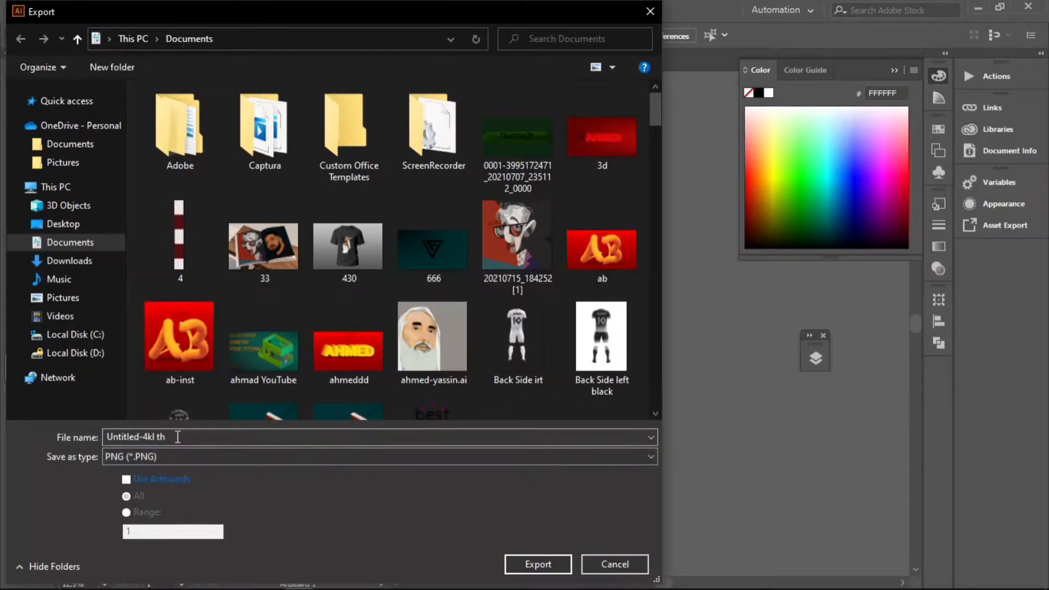
pyautogui.write('d')
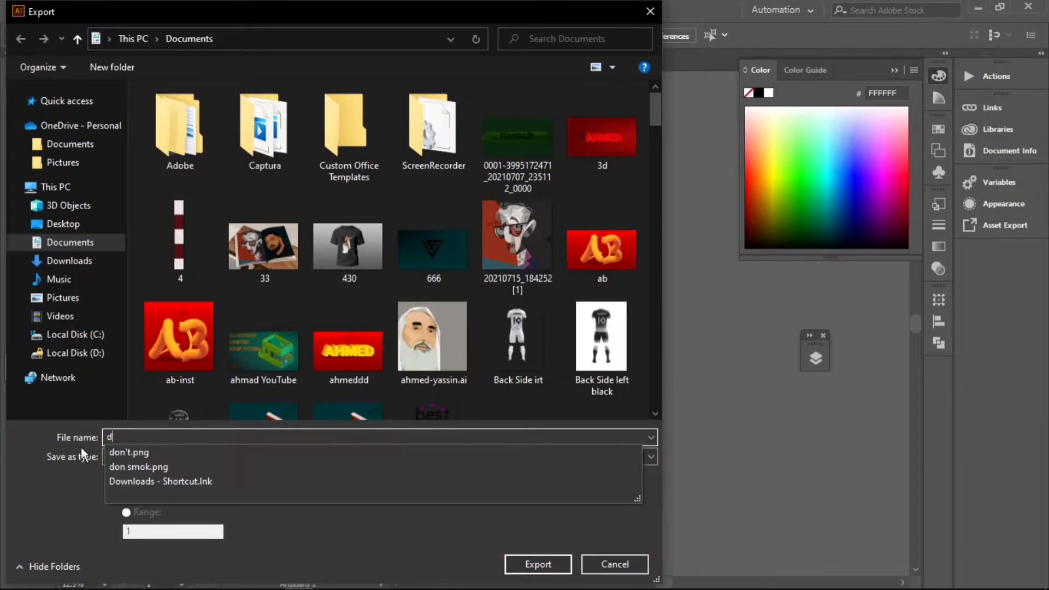
pyautogui.write('ont')
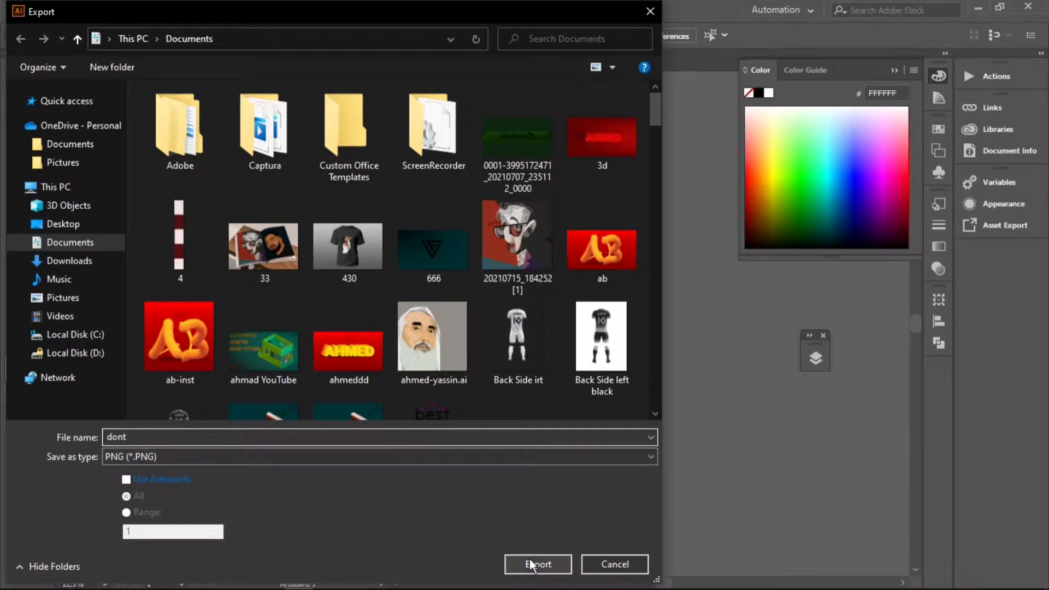
pyautogui.press('BackSpace')
pyautogui.press('BackSpace')
pyautogui.press('BackSpace')
pyautogui.press('BackSpace')
pyautogui.write('T-shirt')
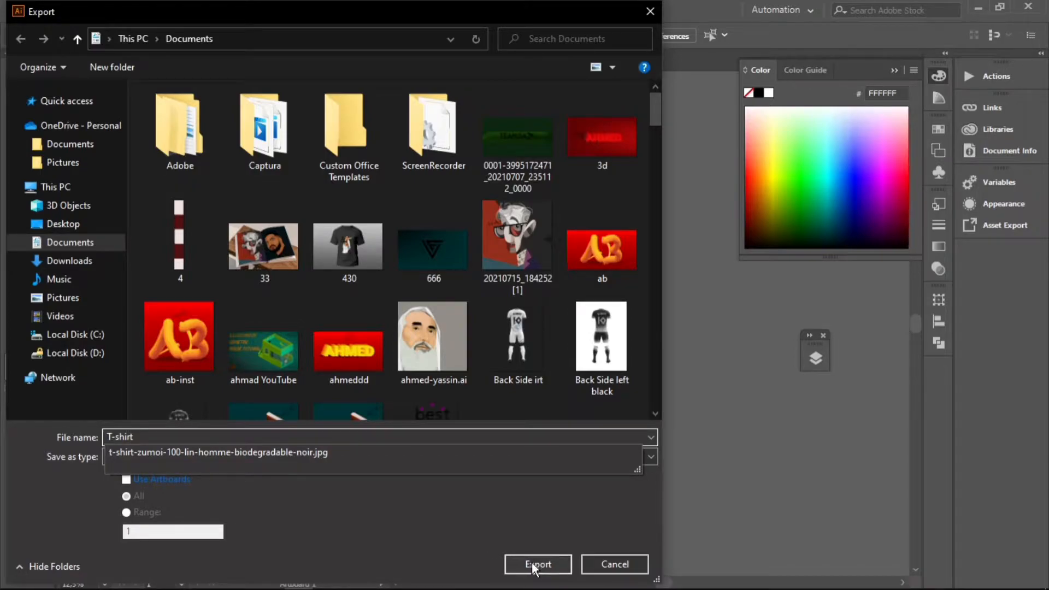
pyautogui.click(532, 566)
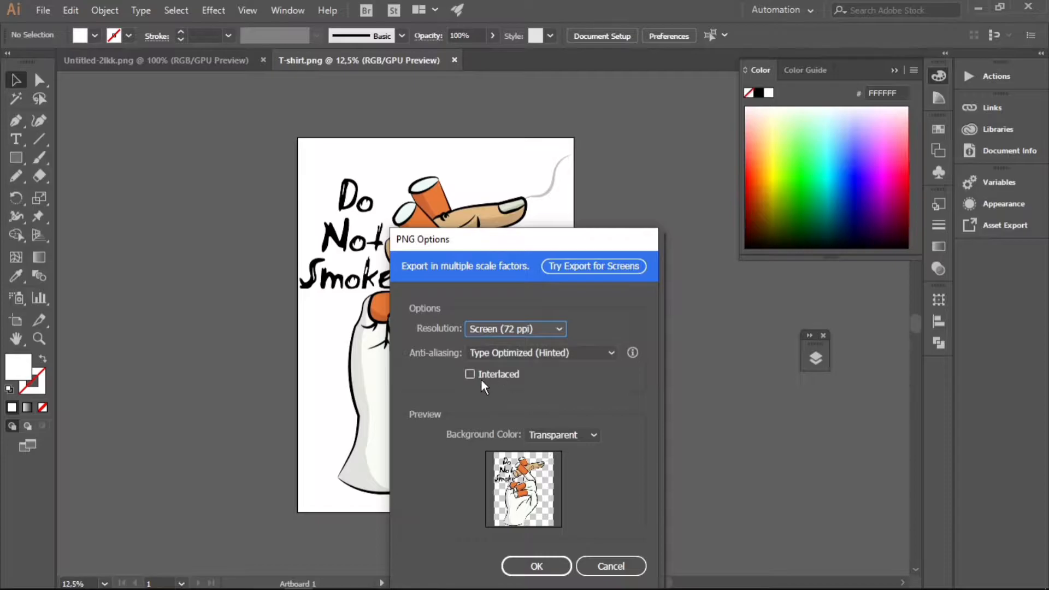
# Step: Accept the PNG options with a Transparent background color
pyautogui.click(590, 440)
pyautogui.click(590, 443)
pyautogui.click(537, 566)
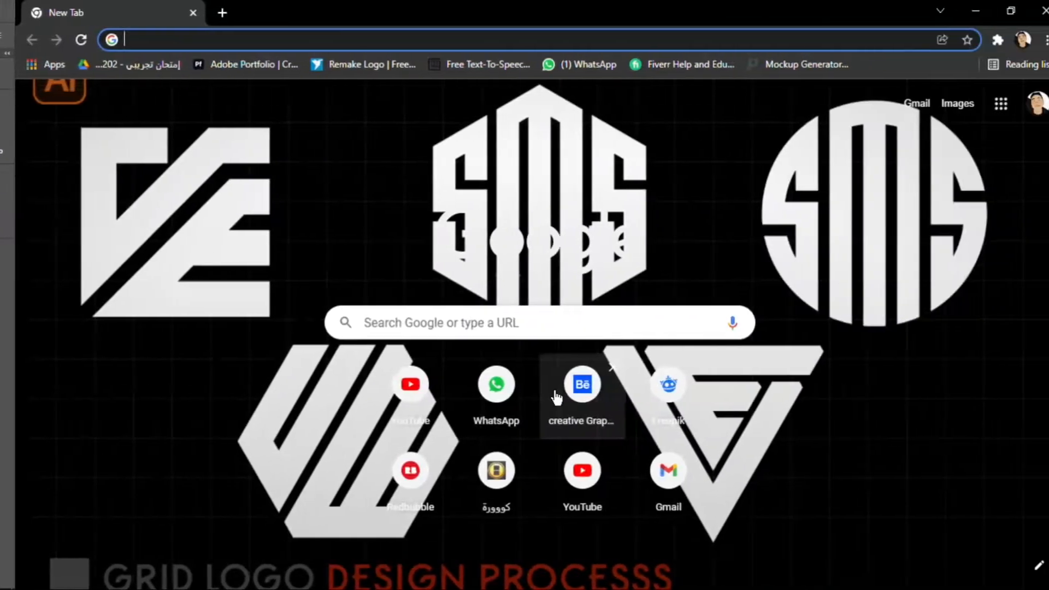
# Step: Open the freepik.com website in a fresh browser tab
pyautogui.write('freepik.com')
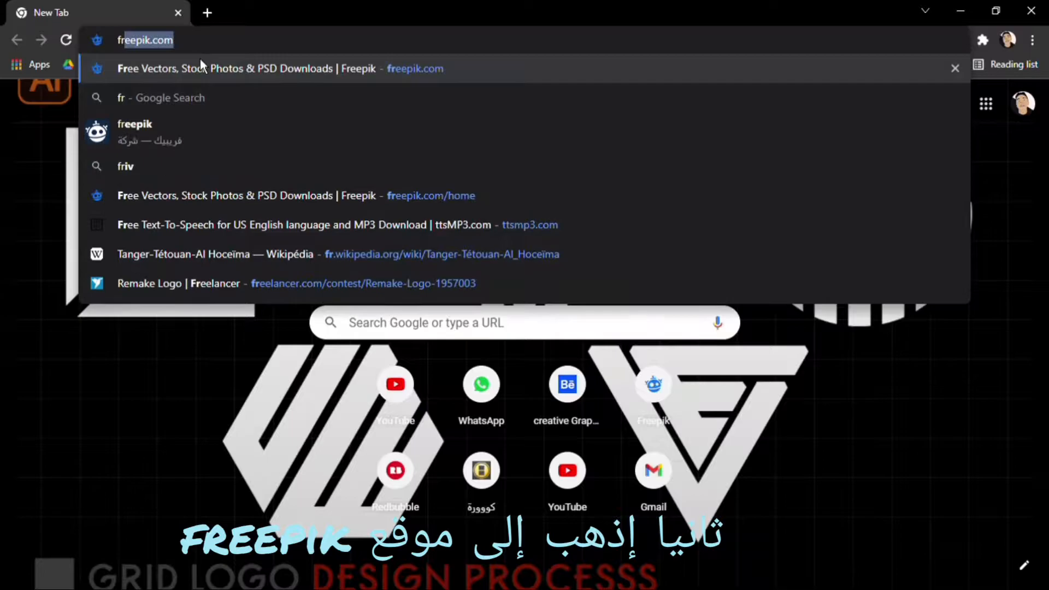
pyautogui.press('Return')
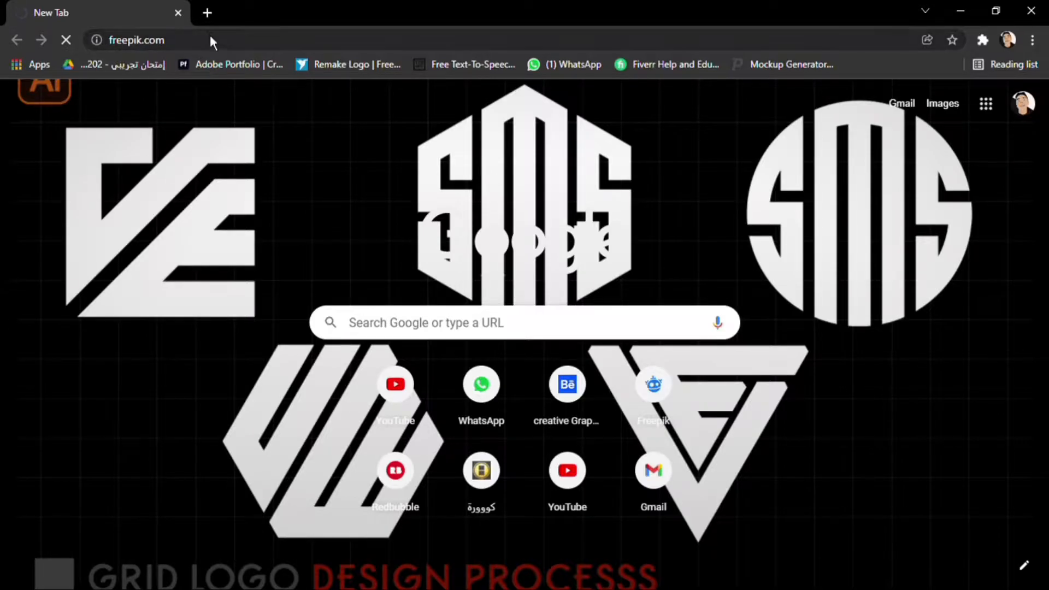
pyautogui.click(207, 13)
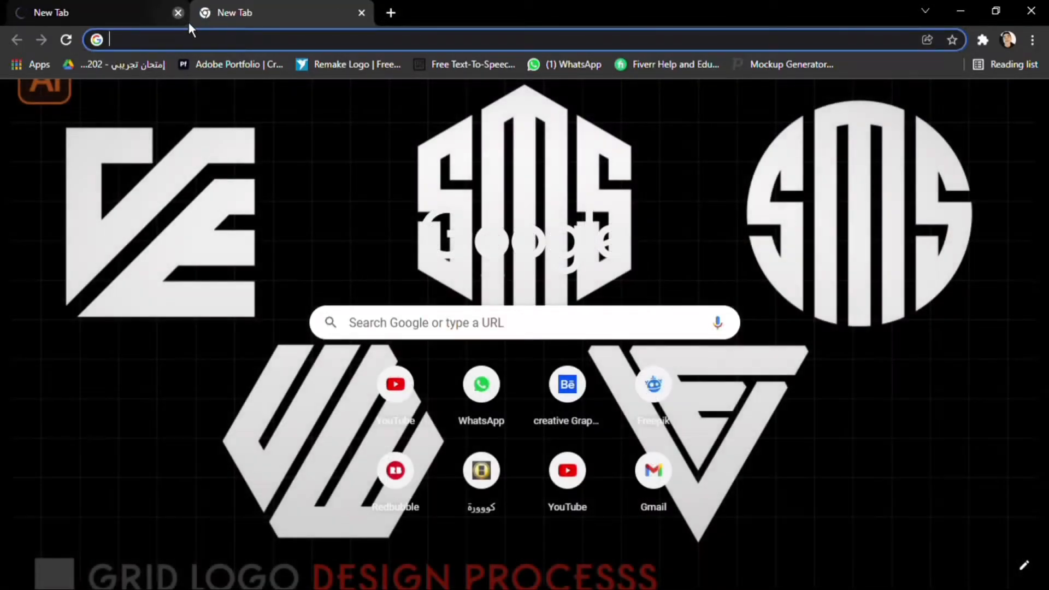
pyautogui.click(178, 13)
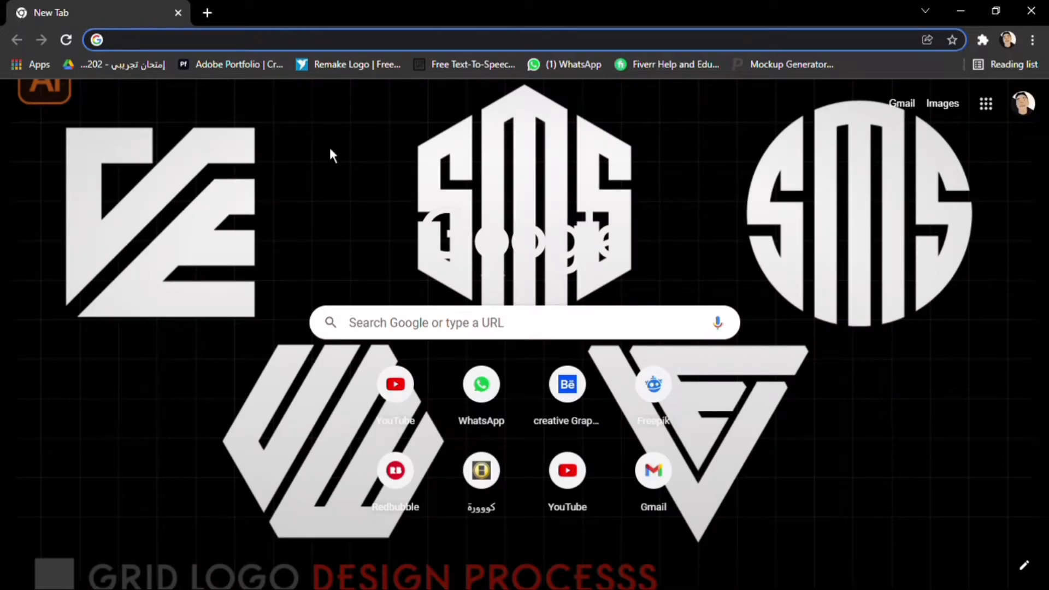
pyautogui.write('fr')
pyautogui.press('Return')
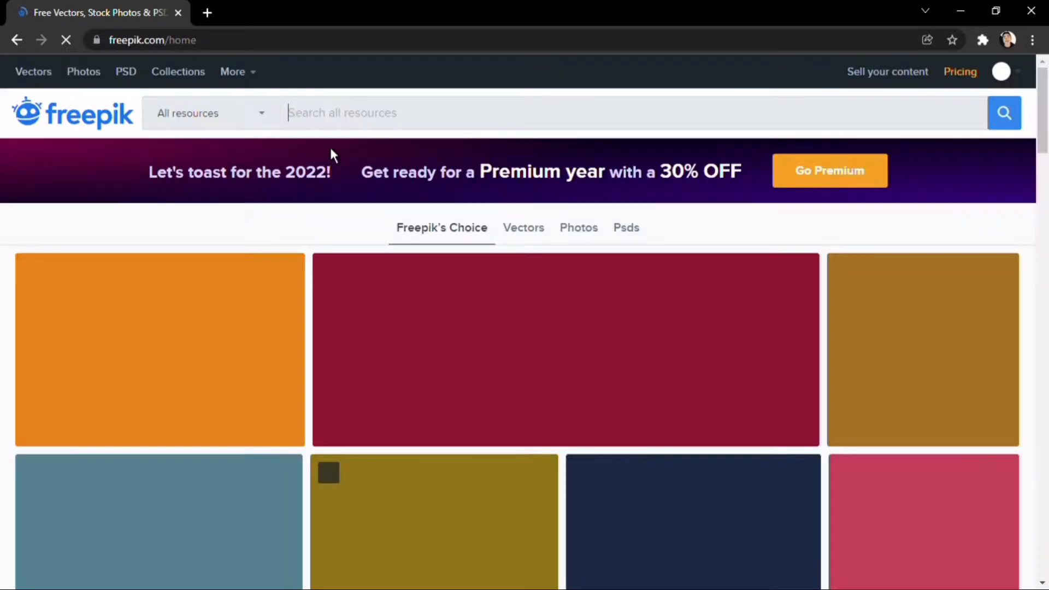
# Step: Search Freepik for tshirt mockup and filter the results to PSD files
pyautogui.write('t')
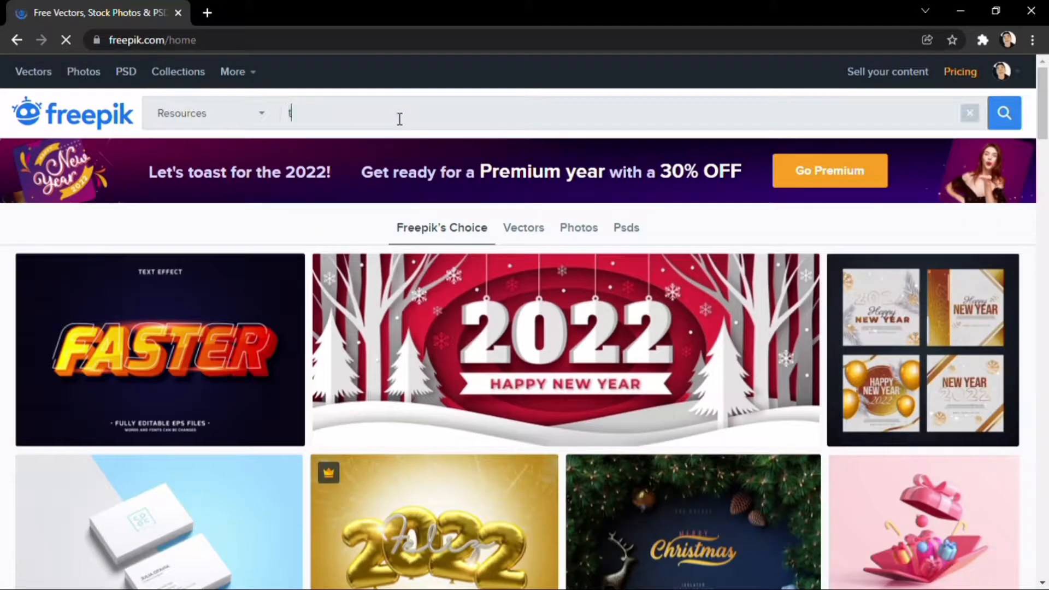
pyautogui.write('-sh')
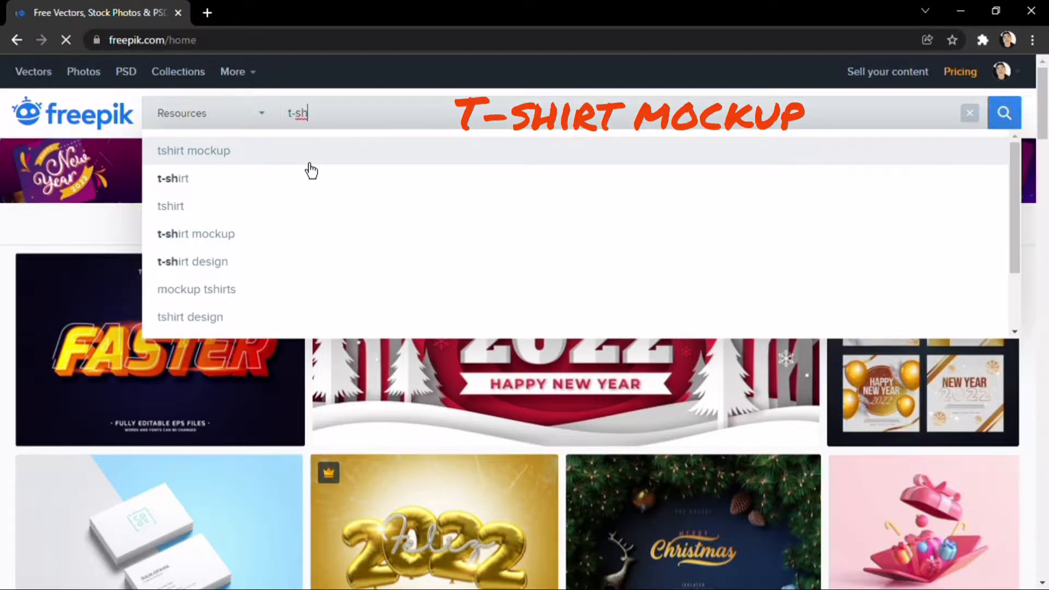
pyautogui.click(311, 163)
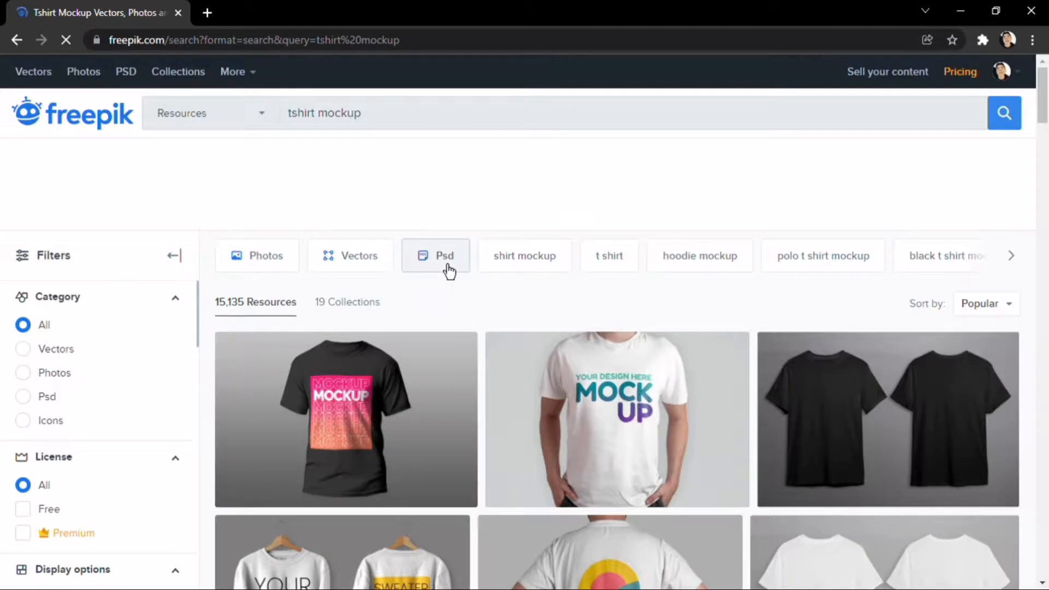
pyautogui.click(447, 264)
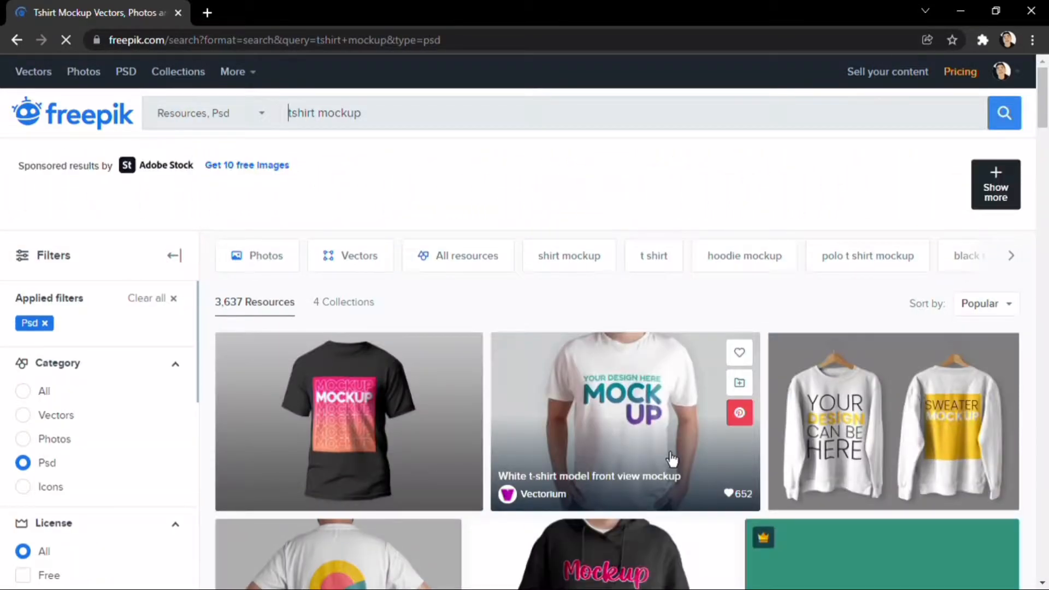
# Step: Browse the PSD mockup results and open the Black front sweater mockup
pyautogui.scroll(-5, 672, 459)
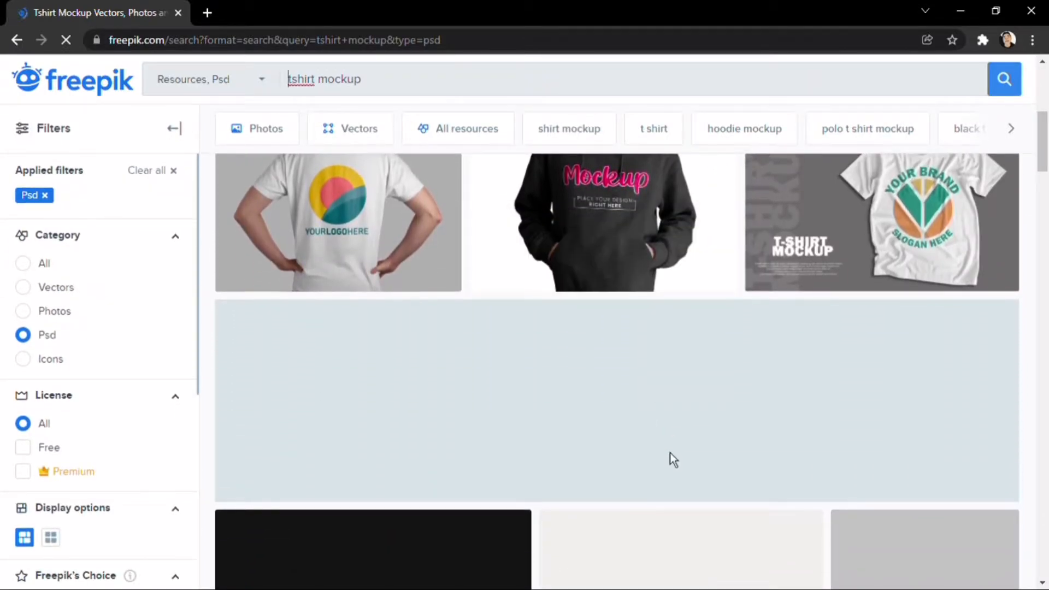
pyautogui.scroll(-6, 672, 459)
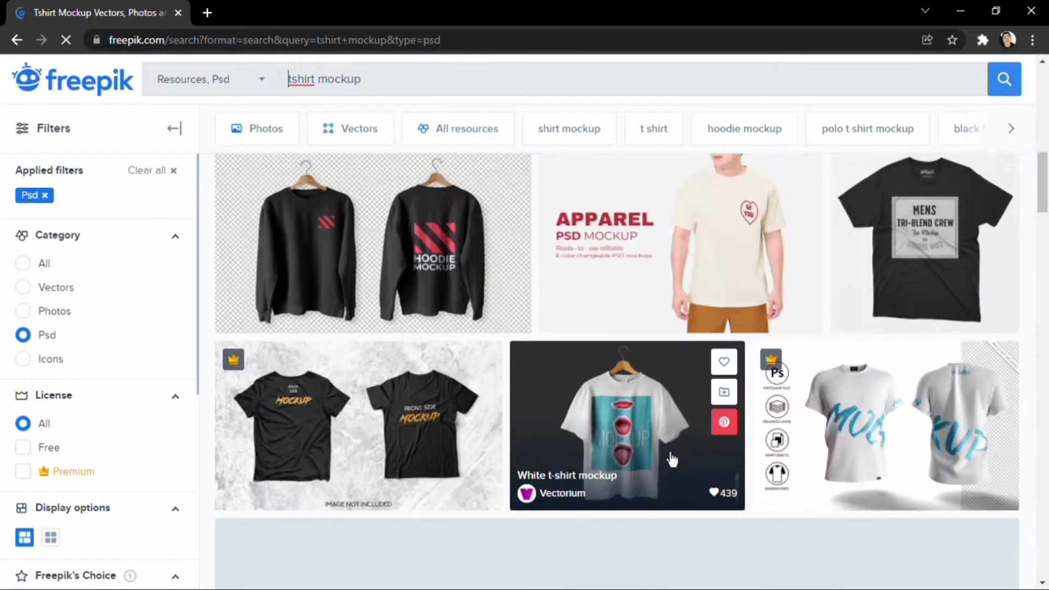
pyautogui.scroll(-5, 672, 459)
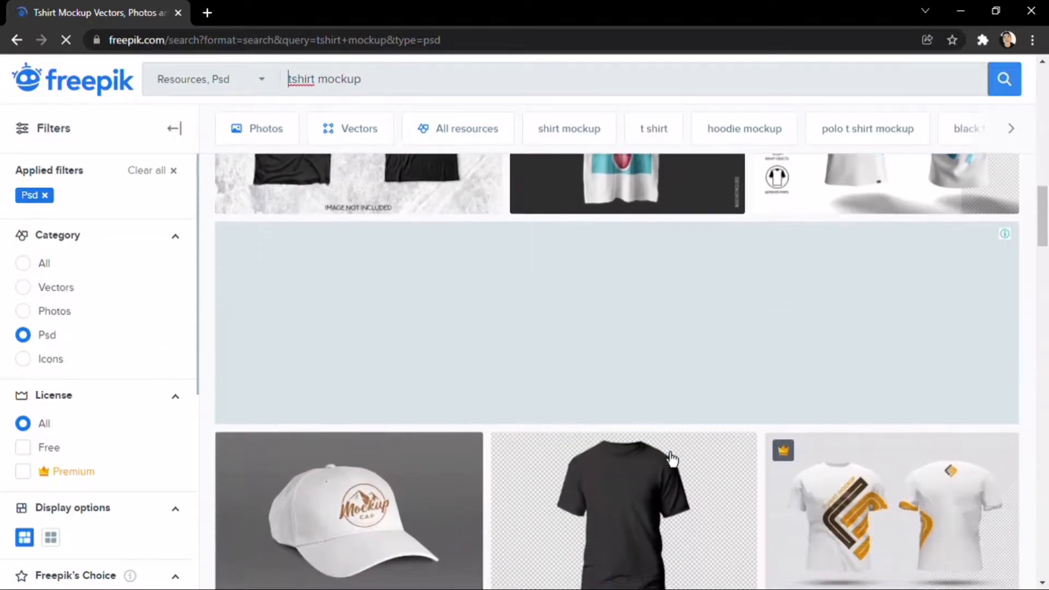
pyautogui.scroll(-8, 672, 459)
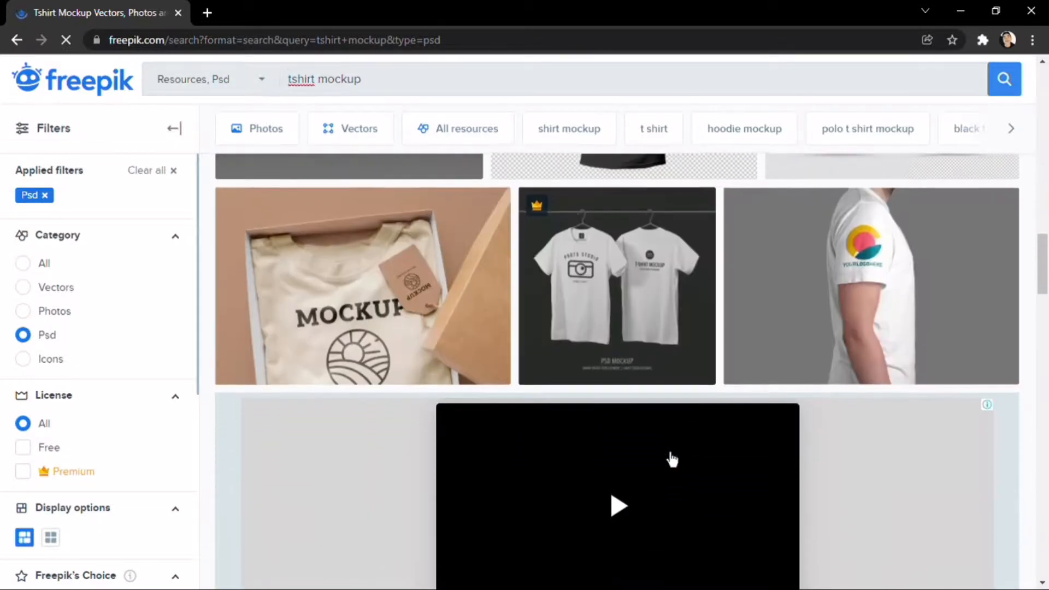
pyautogui.scroll(-3, 672, 459)
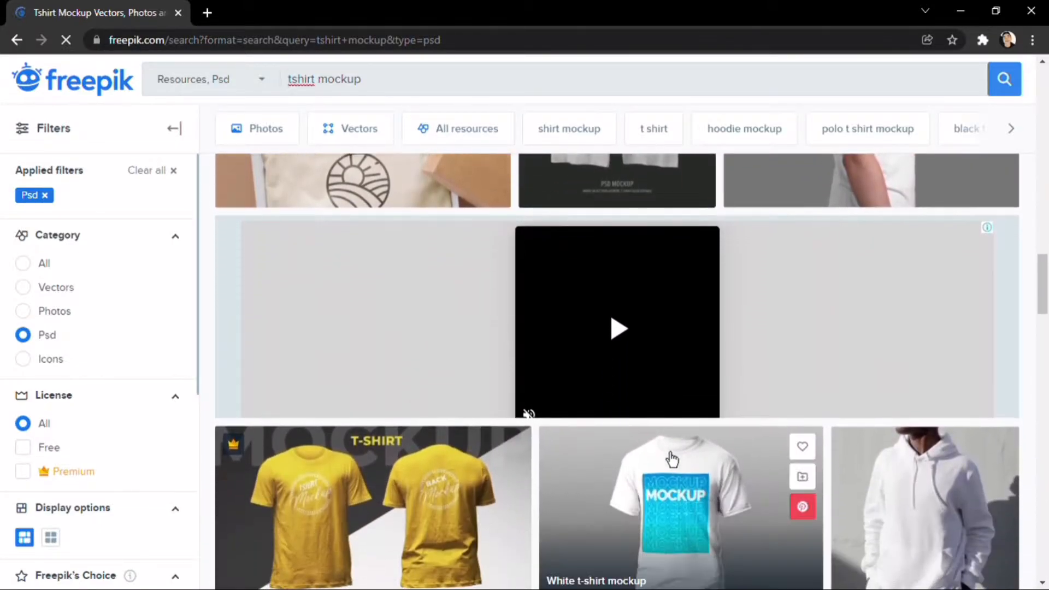
pyautogui.scroll(-8, 672, 459)
pyautogui.scroll(-3, 672, 459)
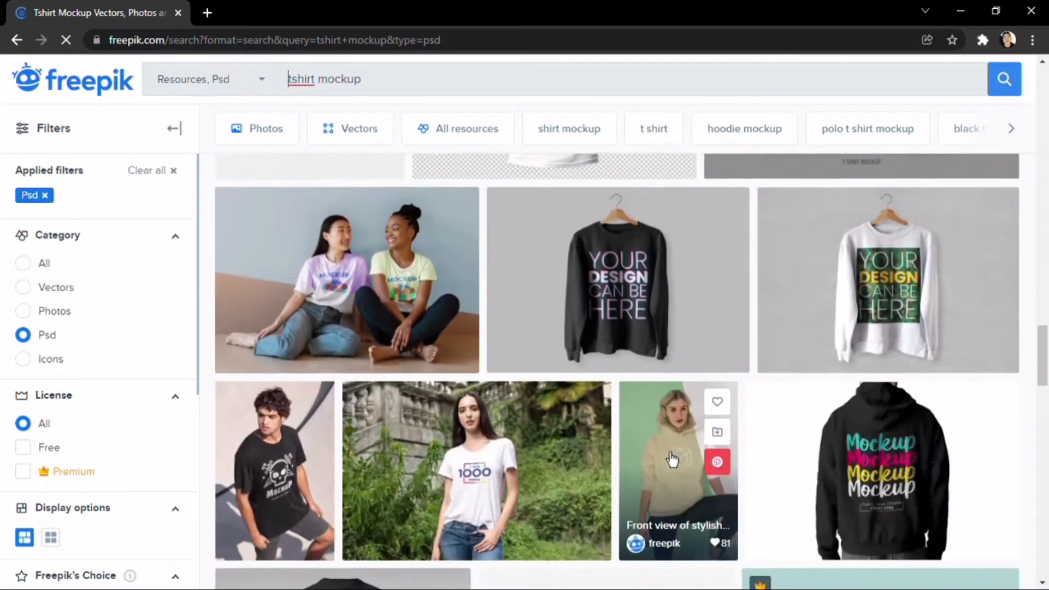
pyautogui.click(627, 296)
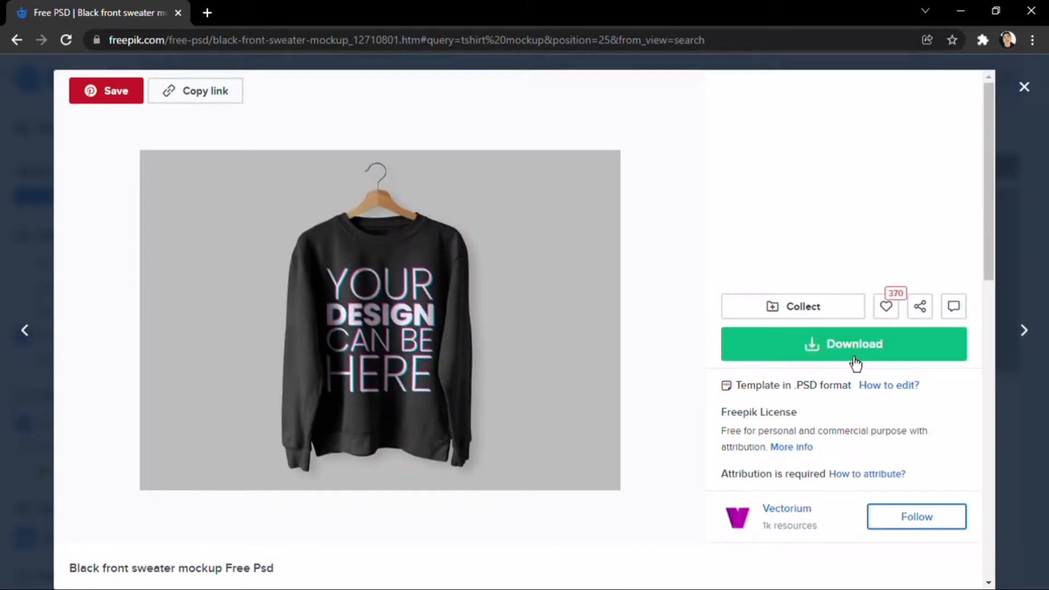
# Step: Download the sweater mockup using the free download with attribution
pyautogui.moveTo(824, 404); pyautogui.dragTo(812, 392)
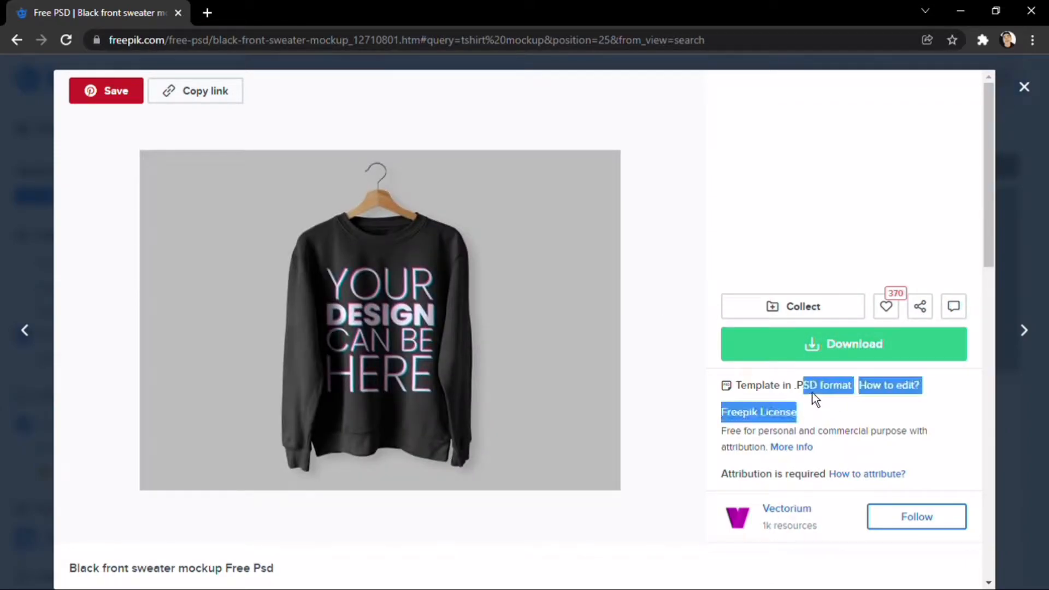
pyautogui.click(836, 432)
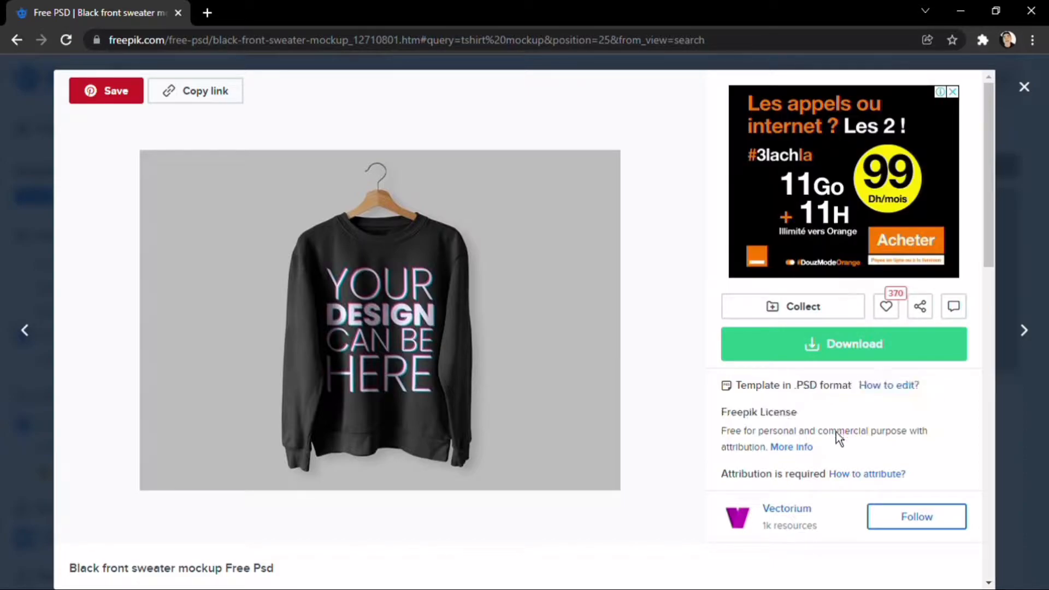
pyautogui.click(840, 355)
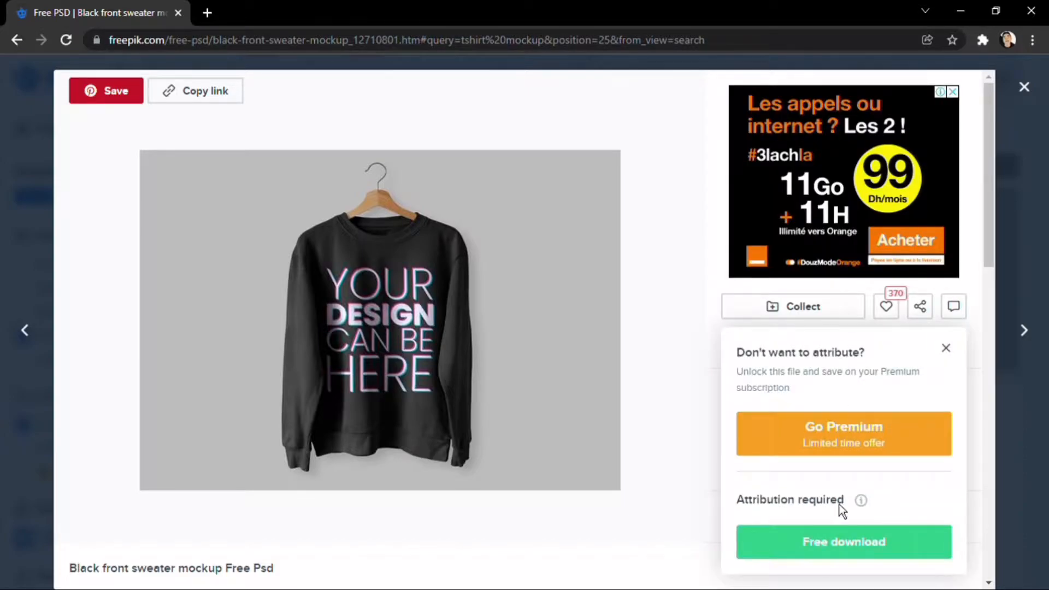
pyautogui.click(851, 558)
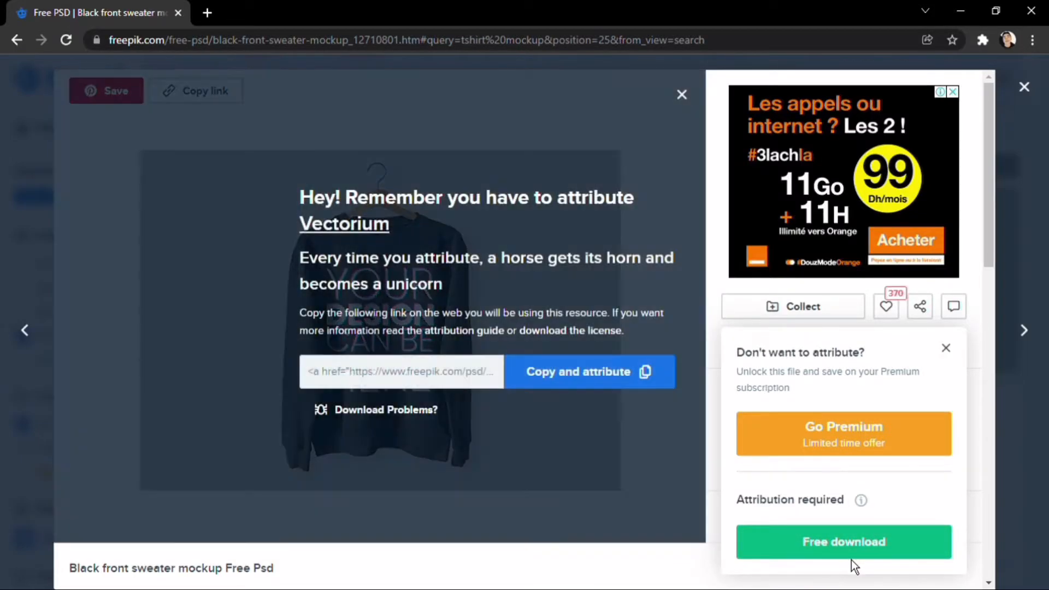
pyautogui.click(544, 386)
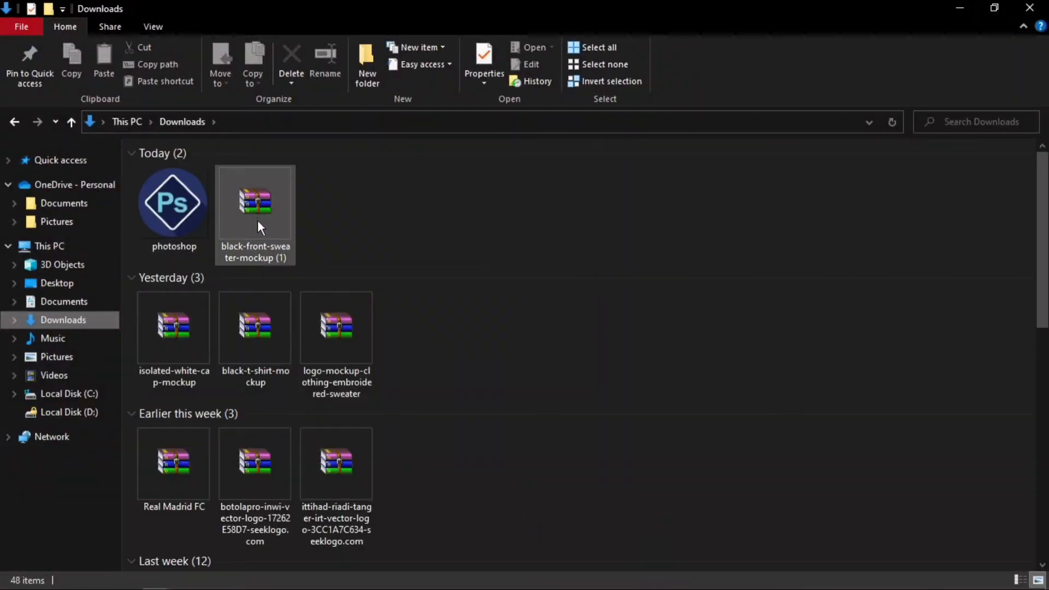
# Step: Open the downloaded black-front-sweater-mockup archive and open its Black_Front_Sweater_Mockup PSD file in Photoshop
pyautogui.click(259, 225)
pyautogui.doubleClick(259, 224)
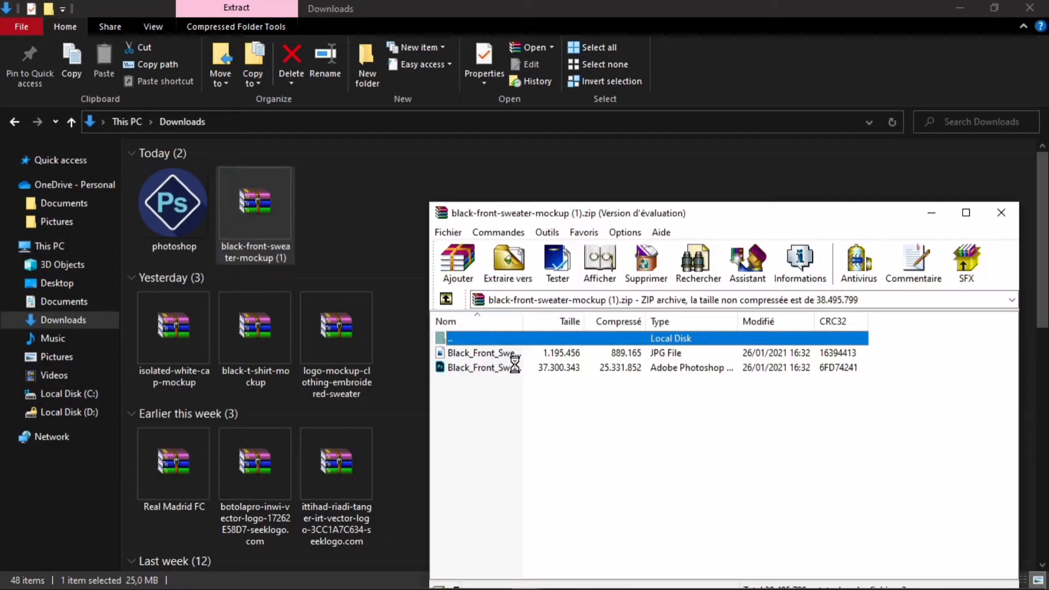
pyautogui.click(842, 346)
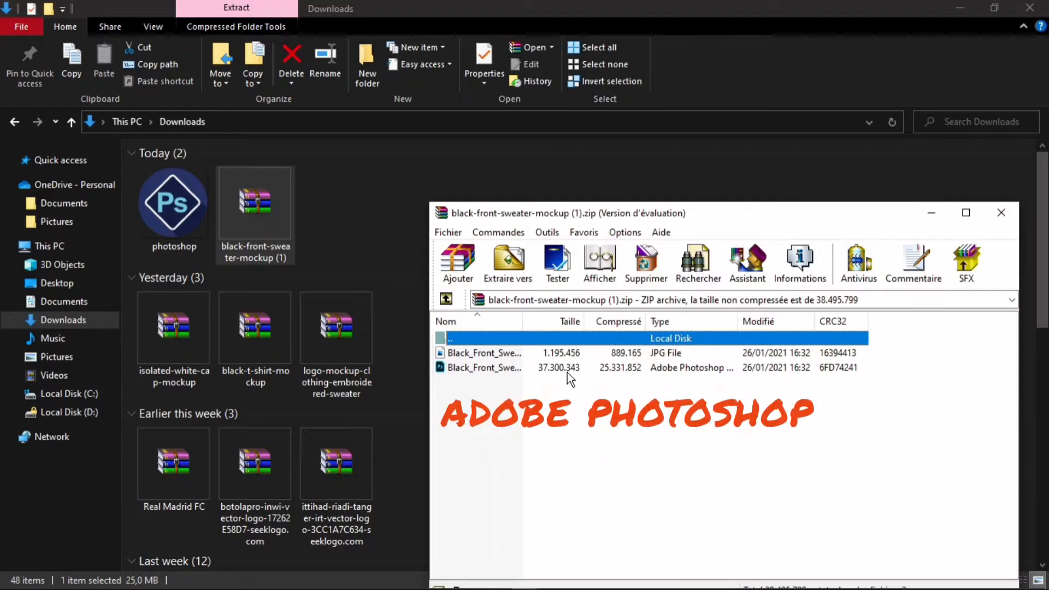
pyautogui.click(506, 368)
pyautogui.doubleClick(506, 368)
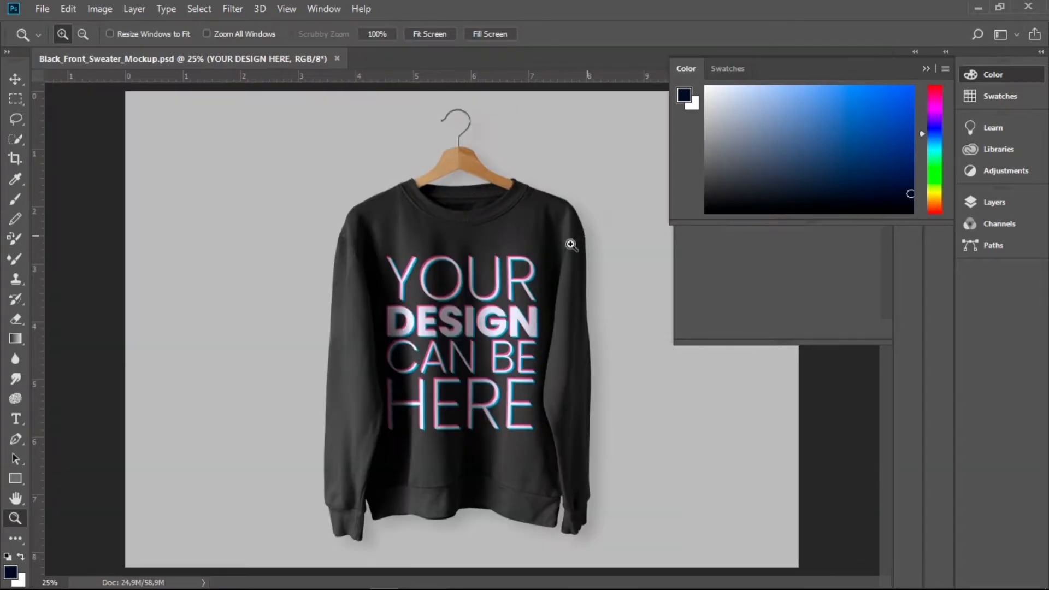
# Step: Switch to the Move tool and show the Layers panel with the YOUR DESIGN HERE smart object layer
pyautogui.moveTo(571, 244); pyautogui.dragTo(510, 277)
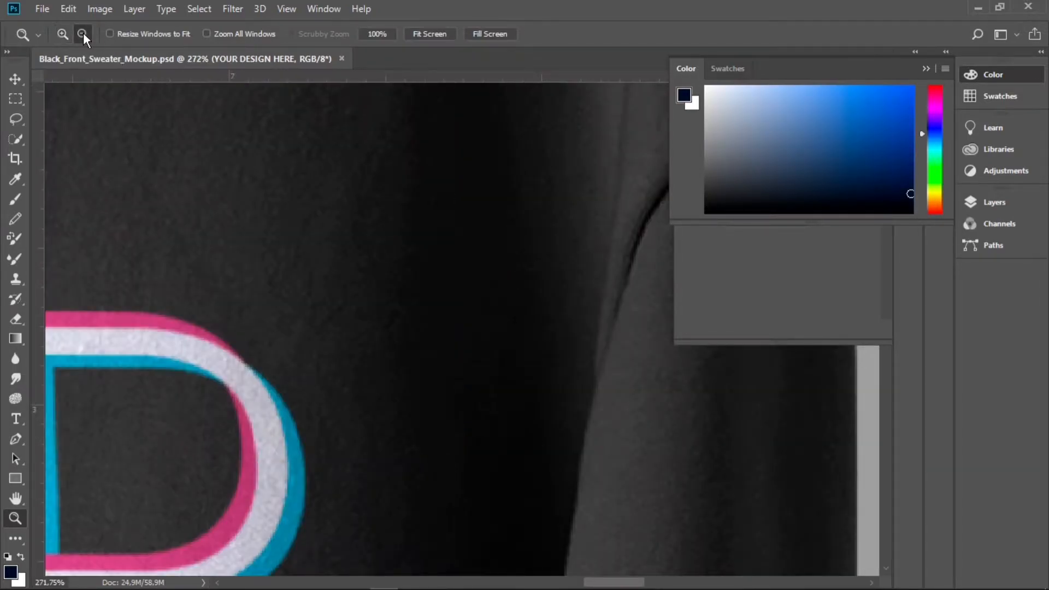
pyautogui.click(441, 346)
pyautogui.click(441, 346)
pyautogui.click(441, 347)
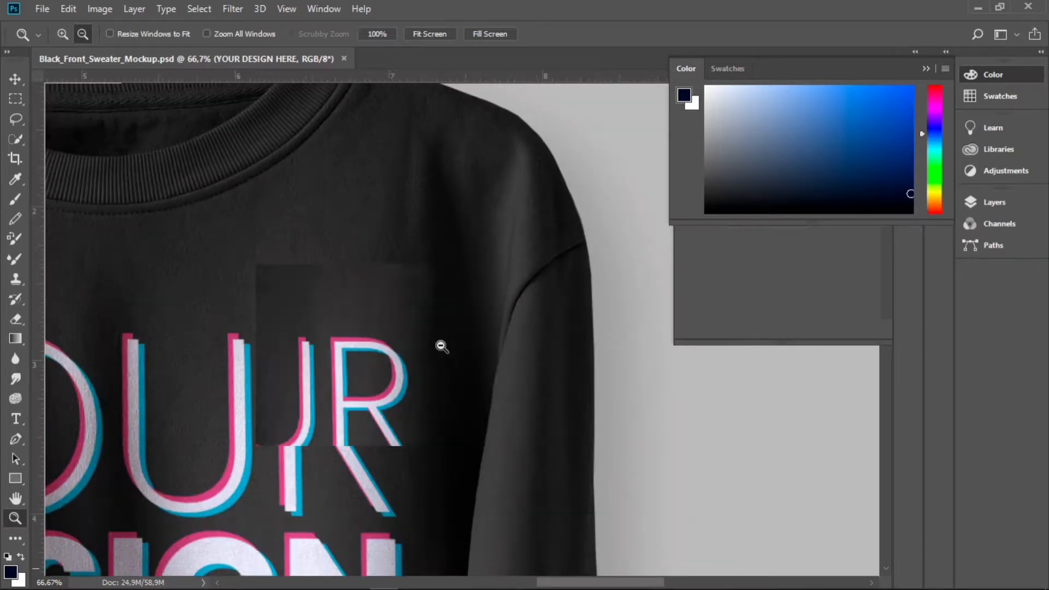
pyautogui.click(440, 346)
pyautogui.click(293, 382)
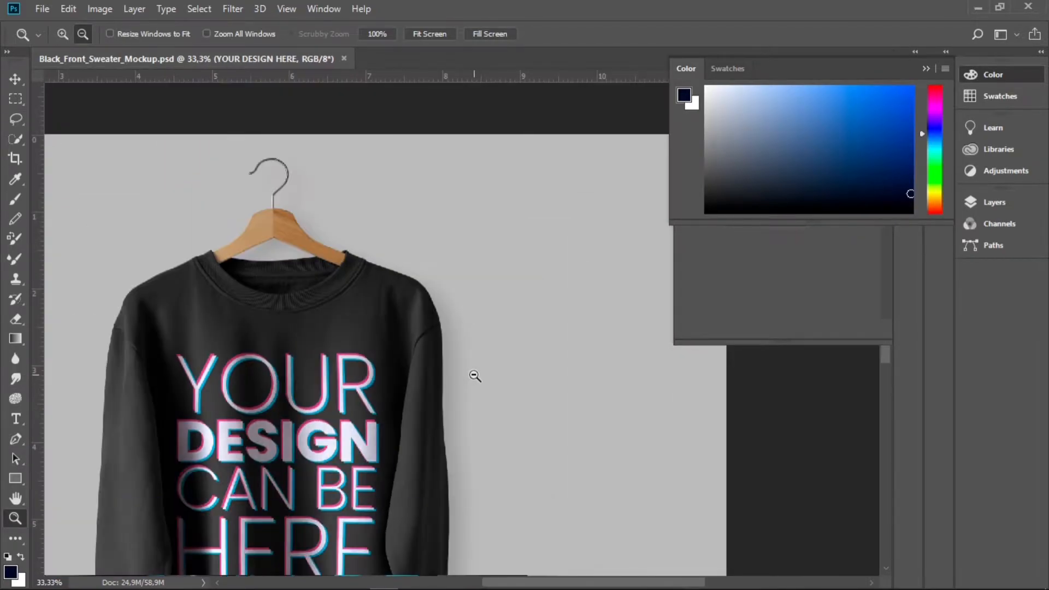
pyautogui.click(153, 465)
pyautogui.press('v')
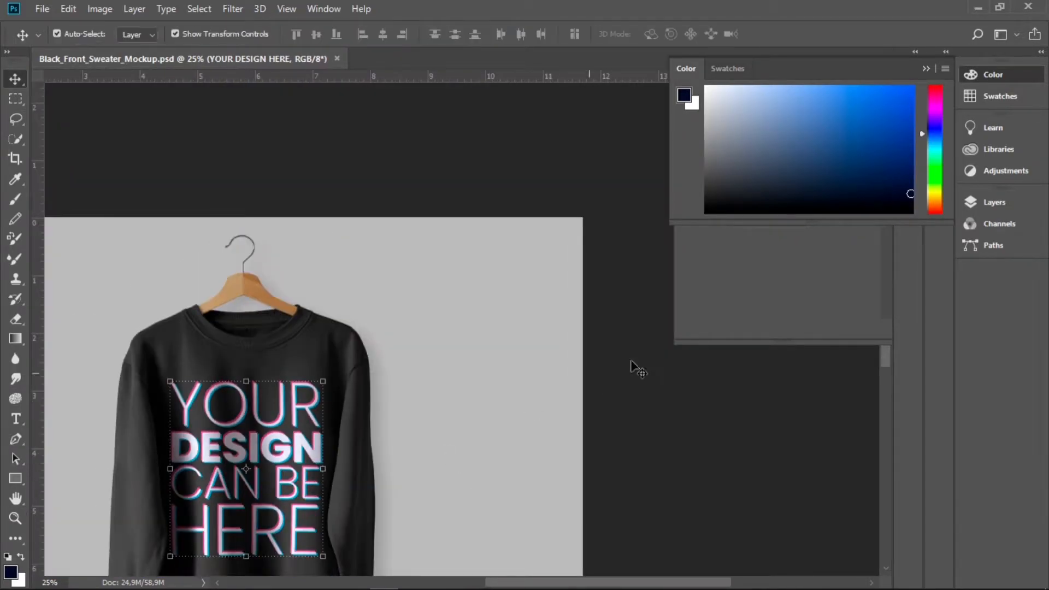
pyautogui.press('F7')
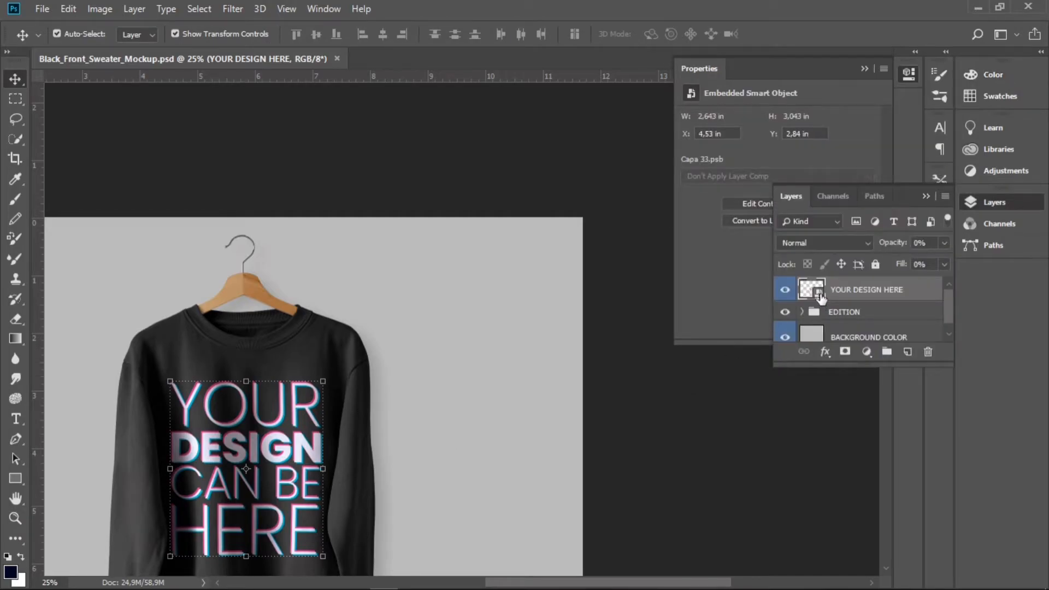
# Step: Open the YOUR DESIGN HERE smart object and delete its DESIGN layer
pyautogui.doubleClick(819, 295)
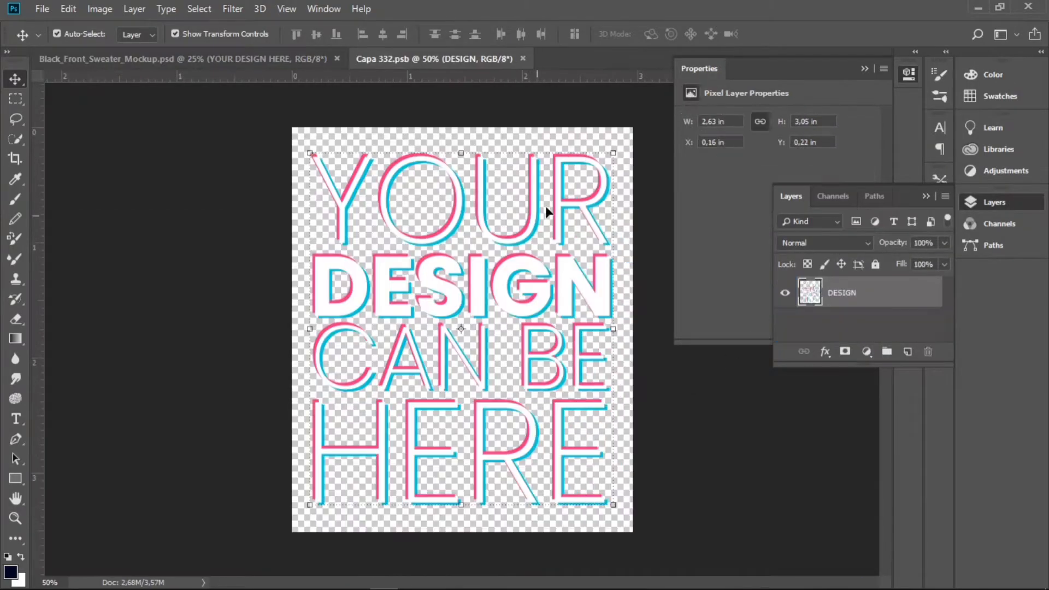
pyautogui.click(907, 351)
pyautogui.moveTo(831, 328); pyautogui.dragTo(927, 352)
# Step: Drag the exported Untitled-4kl th PNG from the Documents folder into the smart object document
pyautogui.moveTo(154, 584)
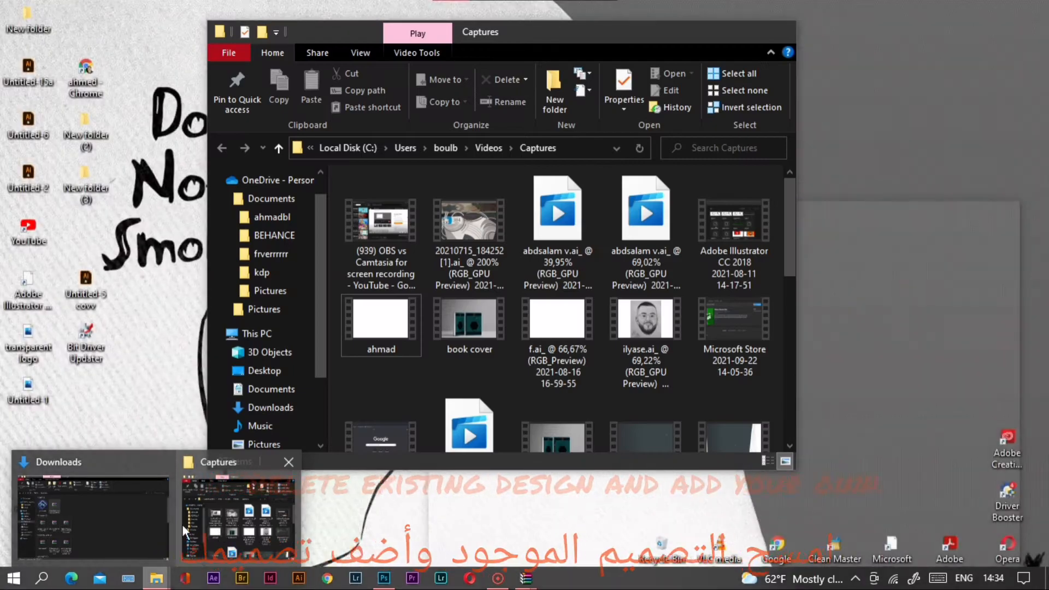
pyautogui.click(88, 519)
pyautogui.click(80, 204)
pyautogui.click(55, 302)
pyautogui.moveTo(1042, 186); pyautogui.dragTo(1042, 273)
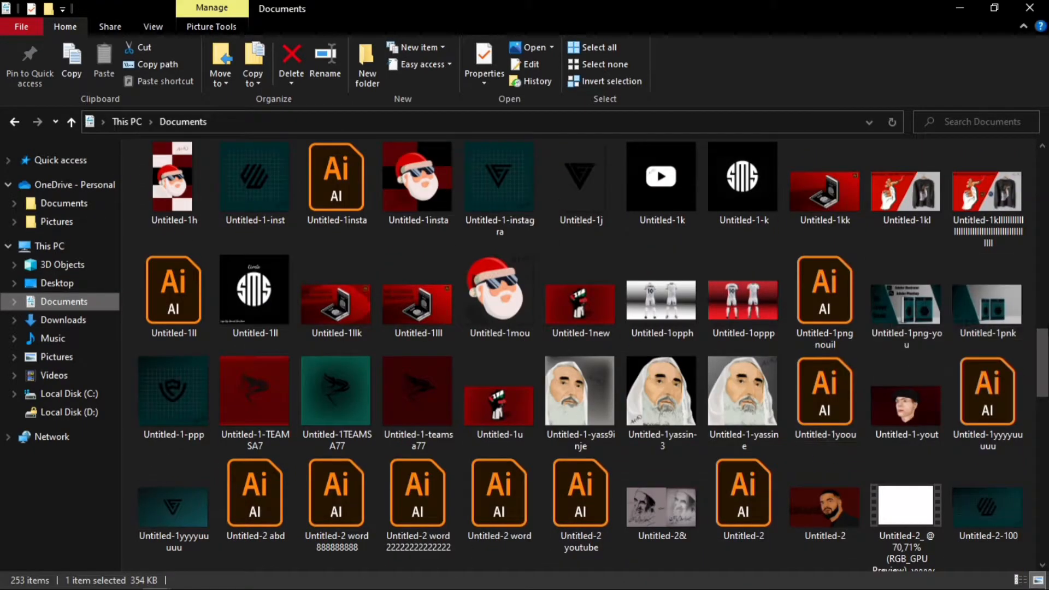
pyautogui.moveTo(1042, 351); pyautogui.dragTo(1042, 467)
pyautogui.moveTo(339, 393); pyautogui.dragTo(461, 352)
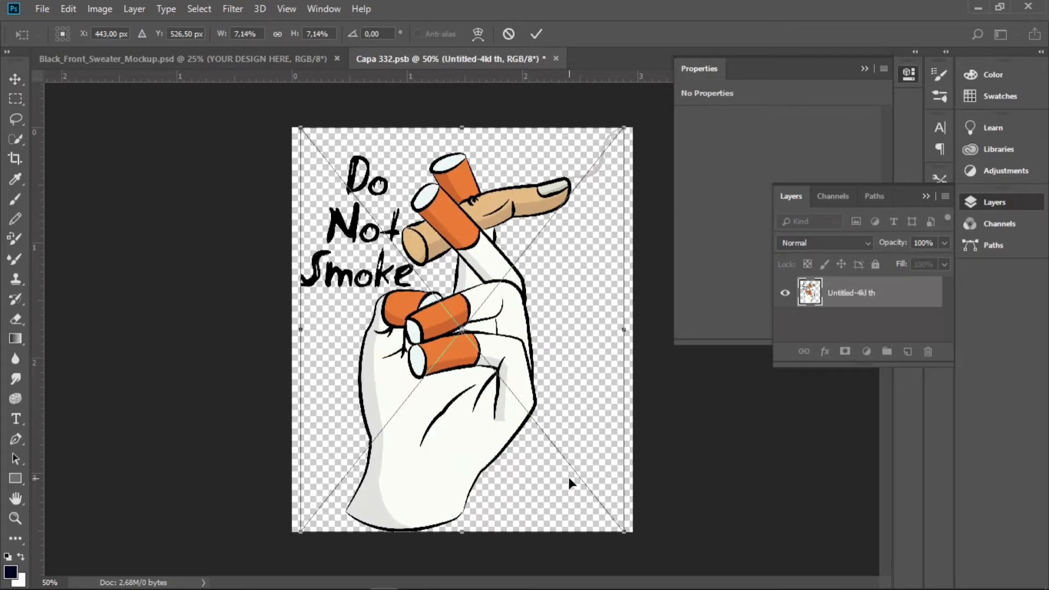
# Step: Reposition and resize the placed design to fill the canvas, then commit the placement
pyautogui.moveTo(446, 407); pyautogui.dragTo(452, 407)
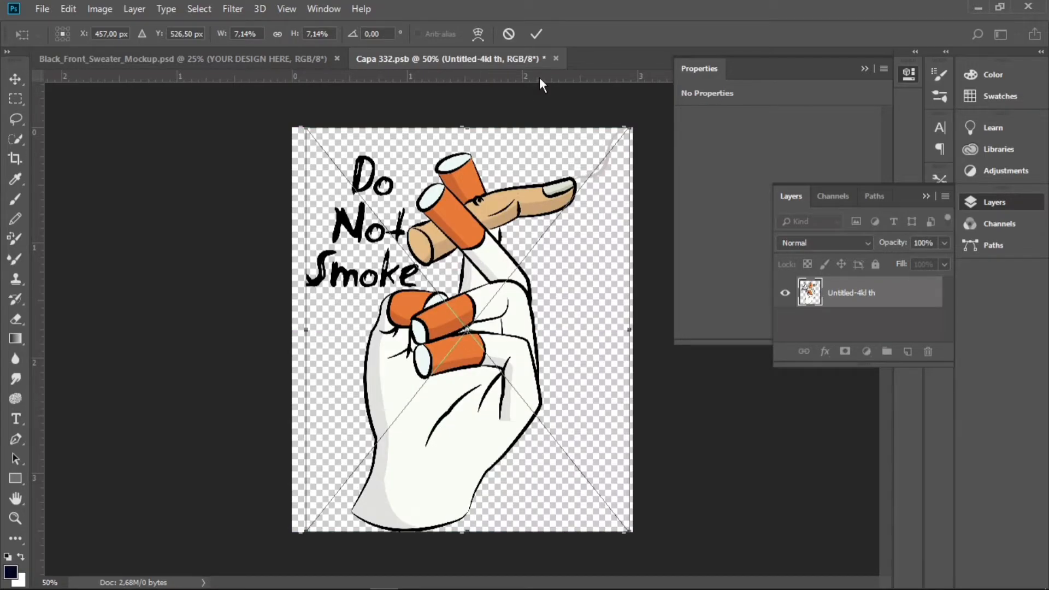
pyautogui.moveTo(628, 531); pyautogui.dragTo(622, 528)
pyautogui.moveTo(461, 372); pyautogui.dragTo(466, 373)
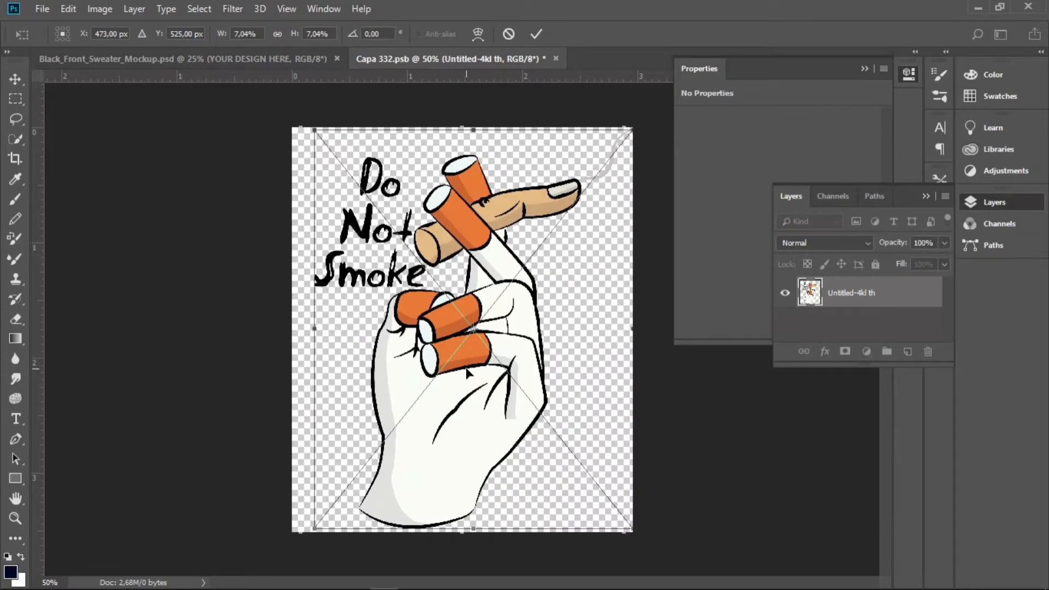
pyautogui.click(536, 33)
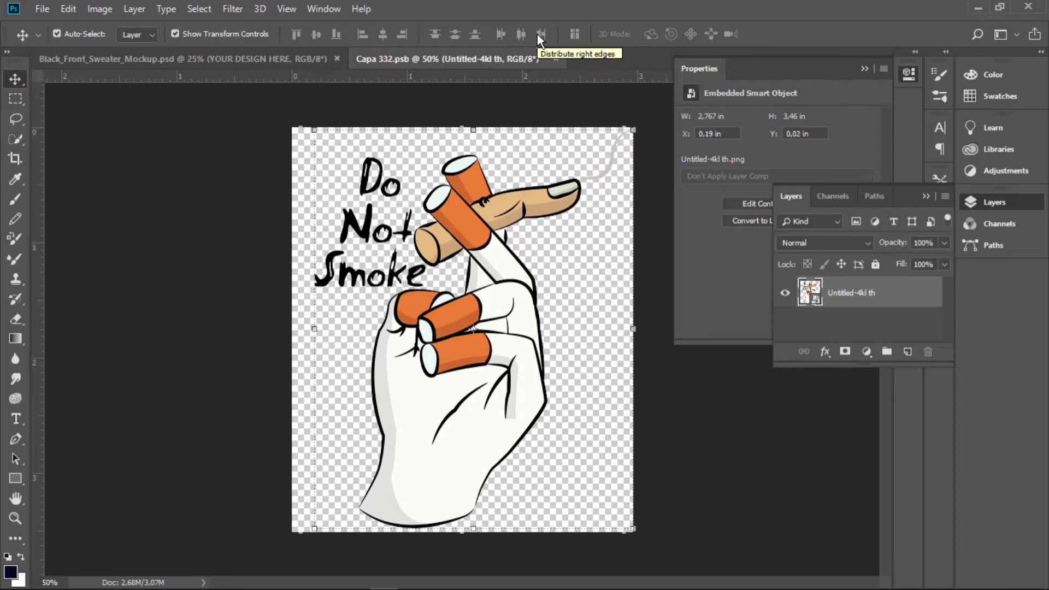
# Step: Save the smart object document and dismiss the memory error dialog
pyautogui.click(42, 9)
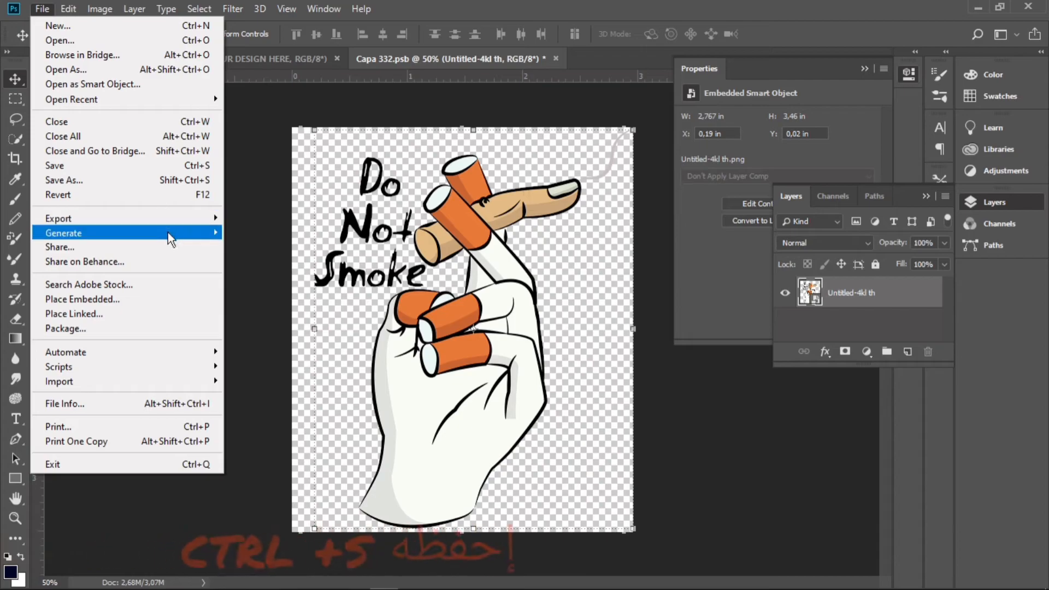
pyautogui.click(169, 169)
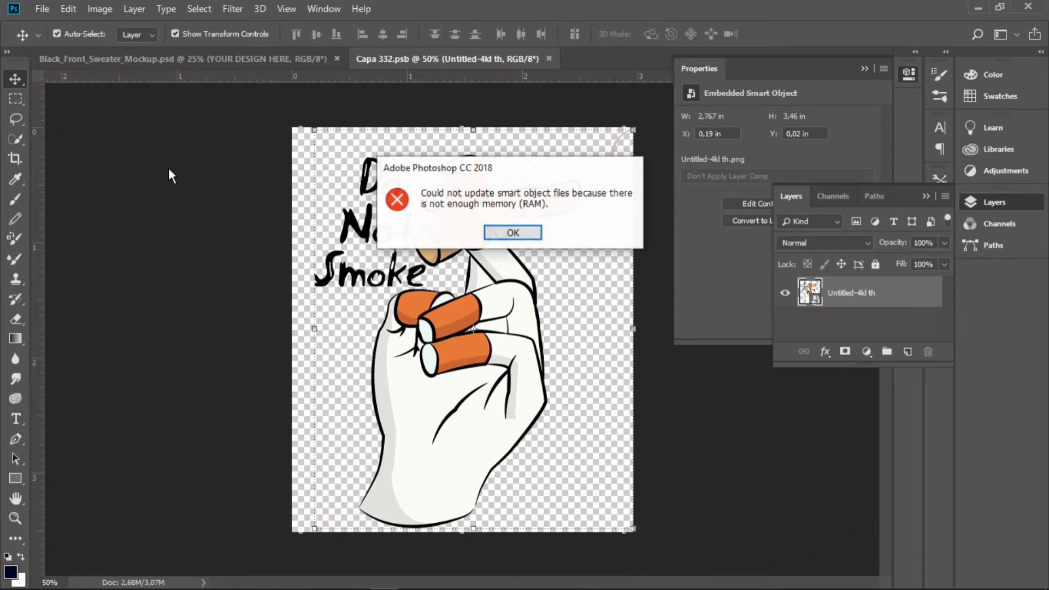
pyautogui.click(502, 233)
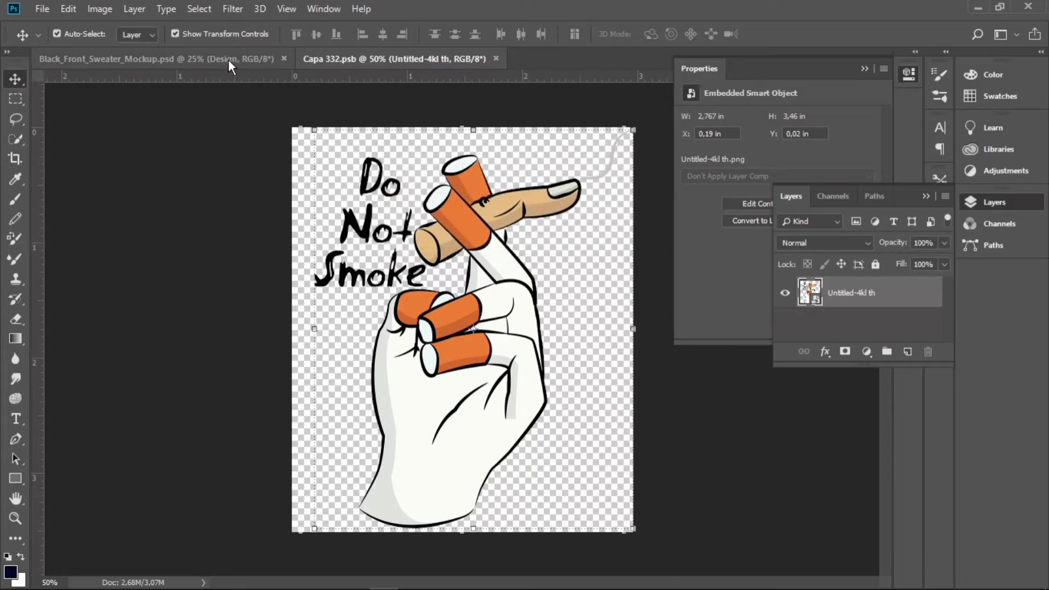
# Step: Switch to the sweater mockup document and zoom in to inspect the design on the fabric
pyautogui.click(228, 60)
pyautogui.click(535, 199)
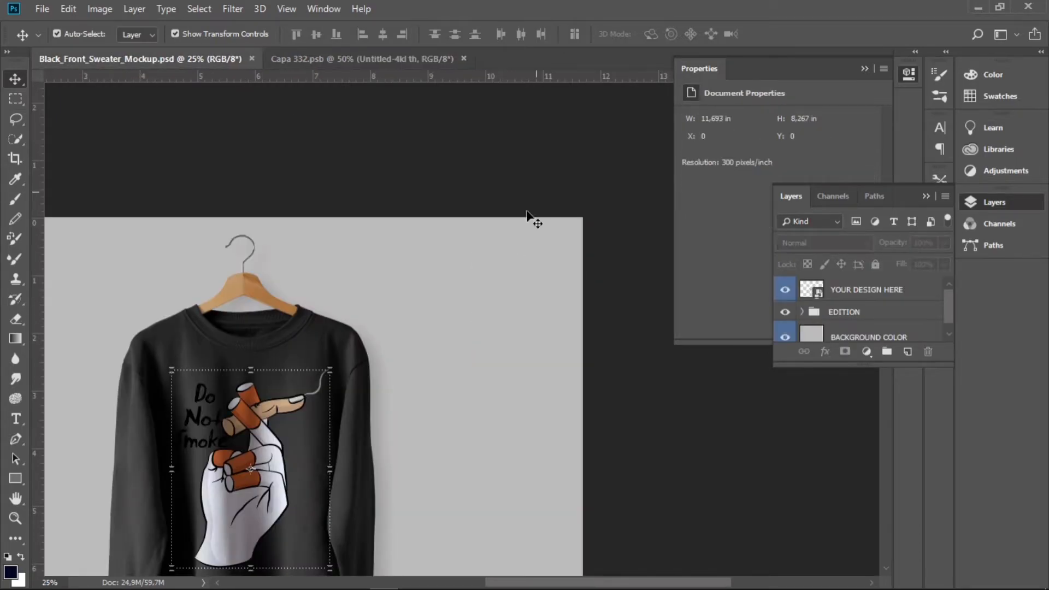
pyautogui.press('h')
pyautogui.moveTo(249, 481); pyautogui.dragTo(399, 352)
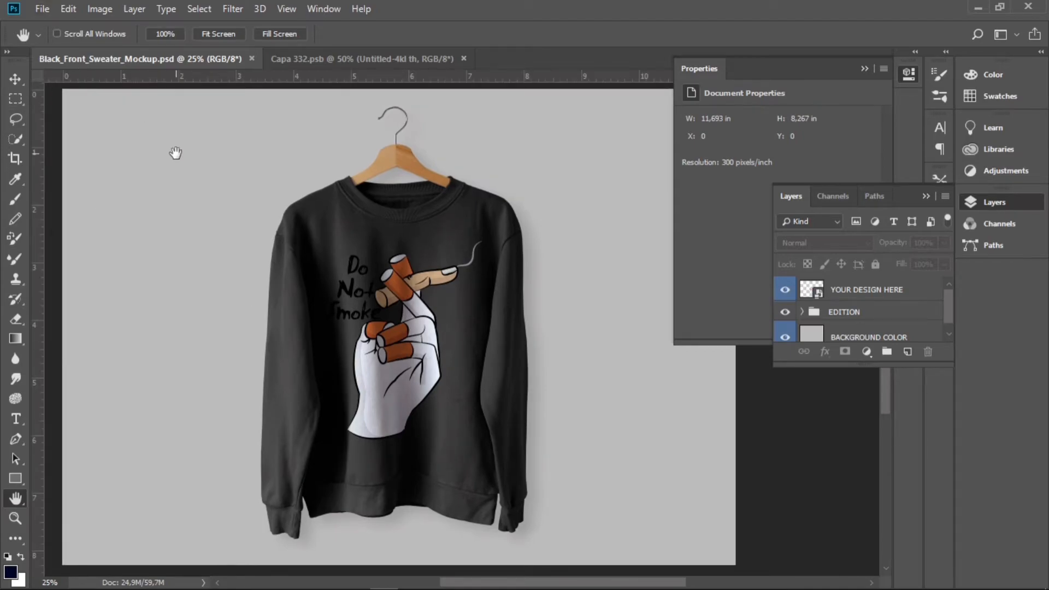
pyautogui.press('z')
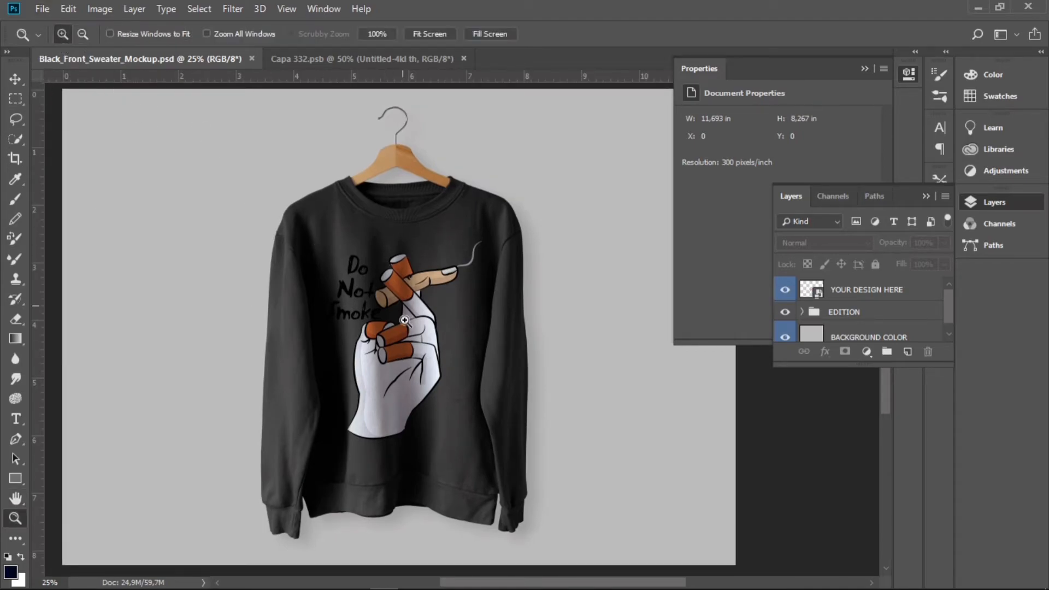
pyautogui.click(407, 351)
pyautogui.click(406, 346)
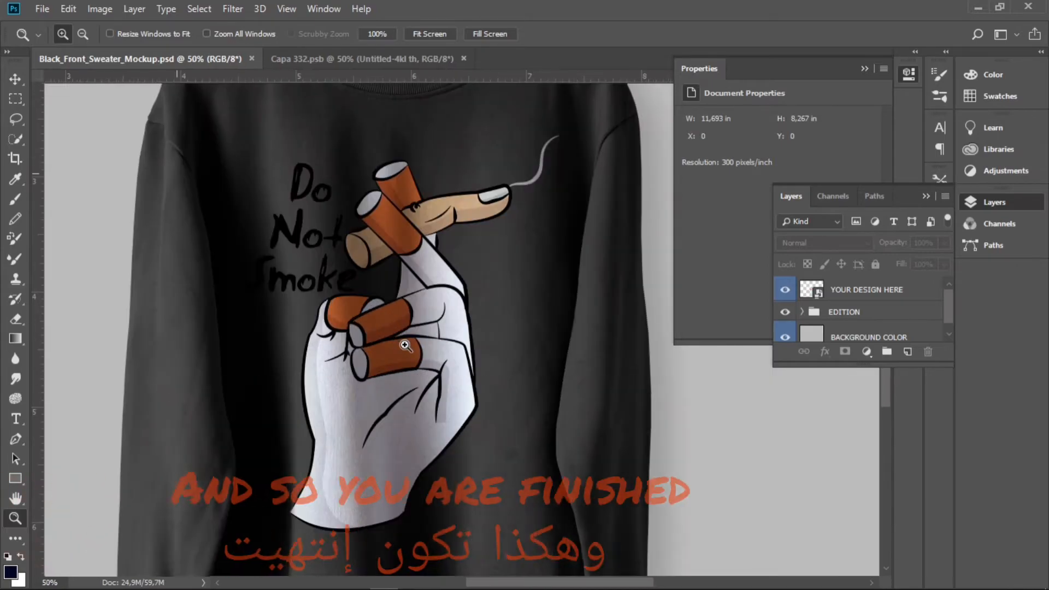
pyautogui.click(404, 345)
pyautogui.click(389, 346)
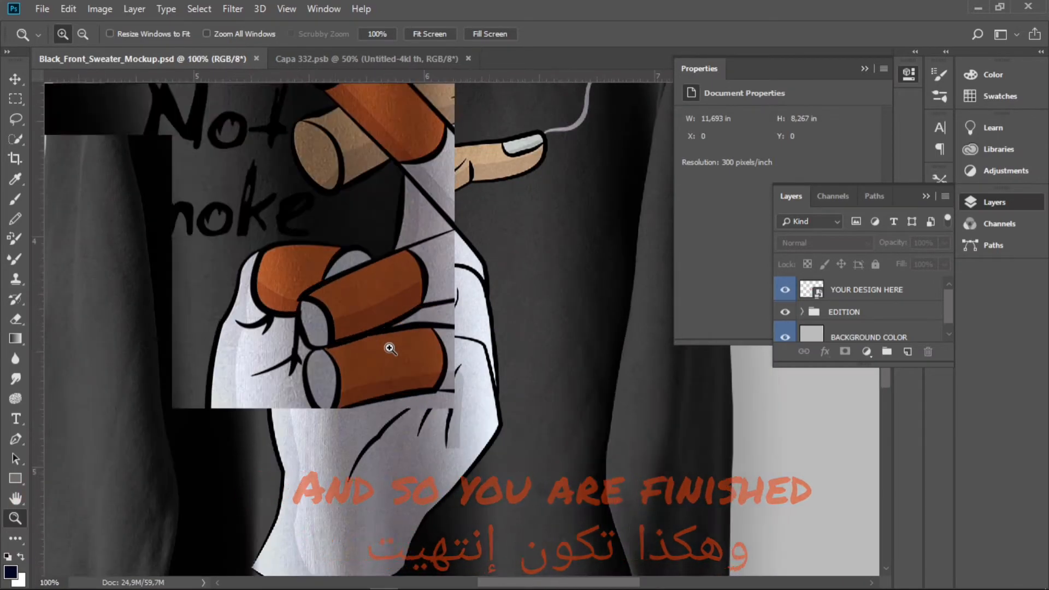
pyautogui.click(390, 349)
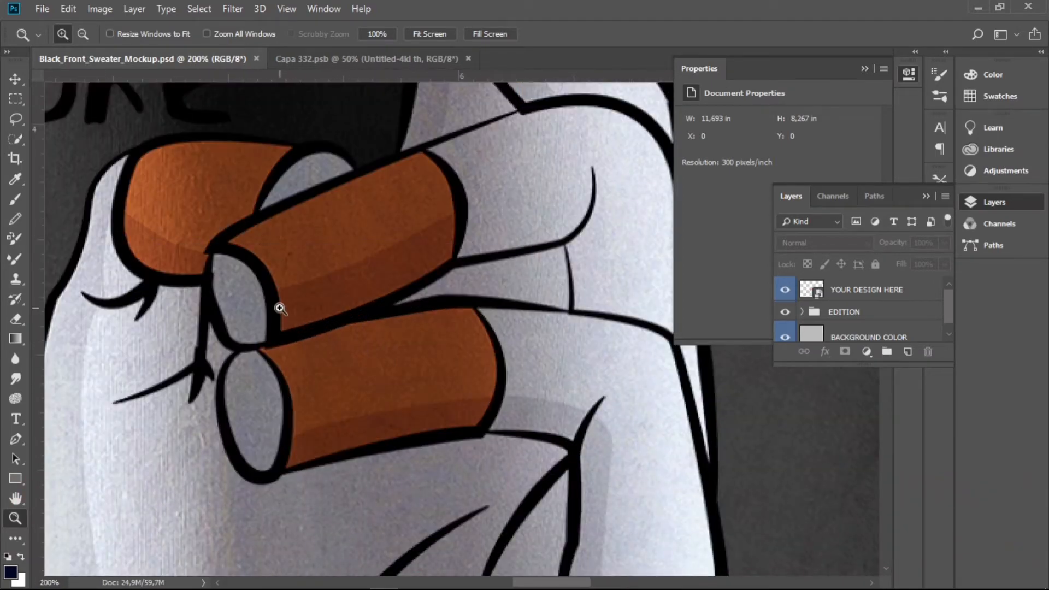
pyautogui.press('h')
pyautogui.moveTo(277, 304); pyautogui.dragTo(202, 426)
pyautogui.press('z')
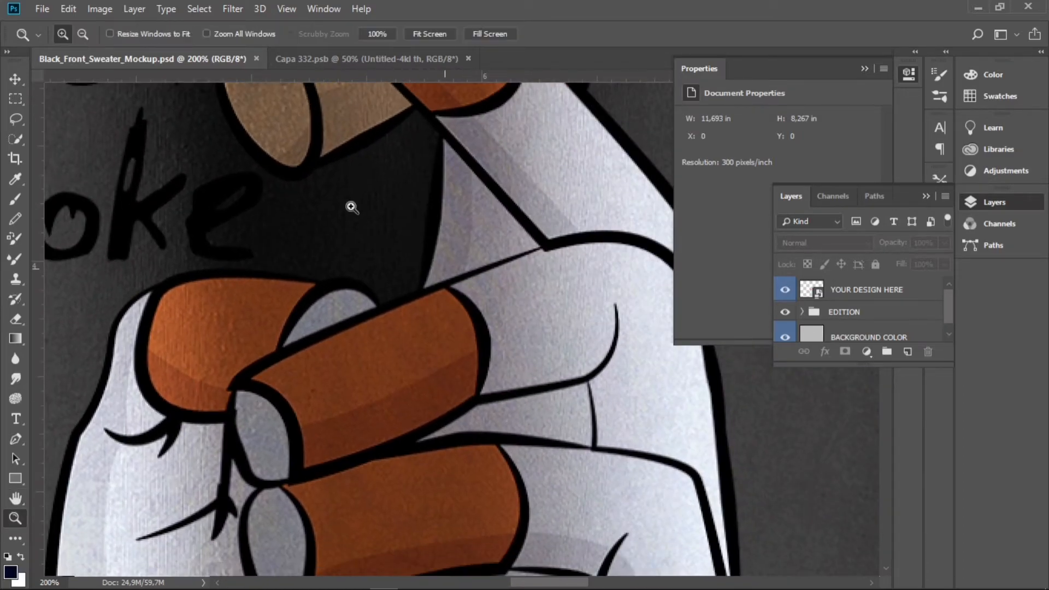
# Step: Zoom back out and pan so the whole sweater mockup is in view
pyautogui.click(83, 34)
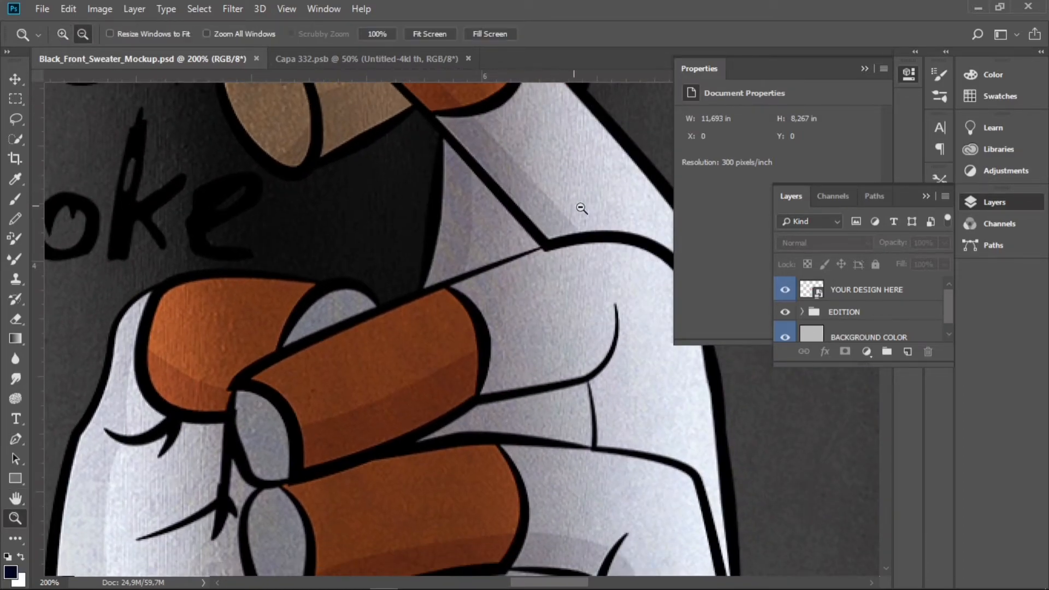
pyautogui.click(390, 327)
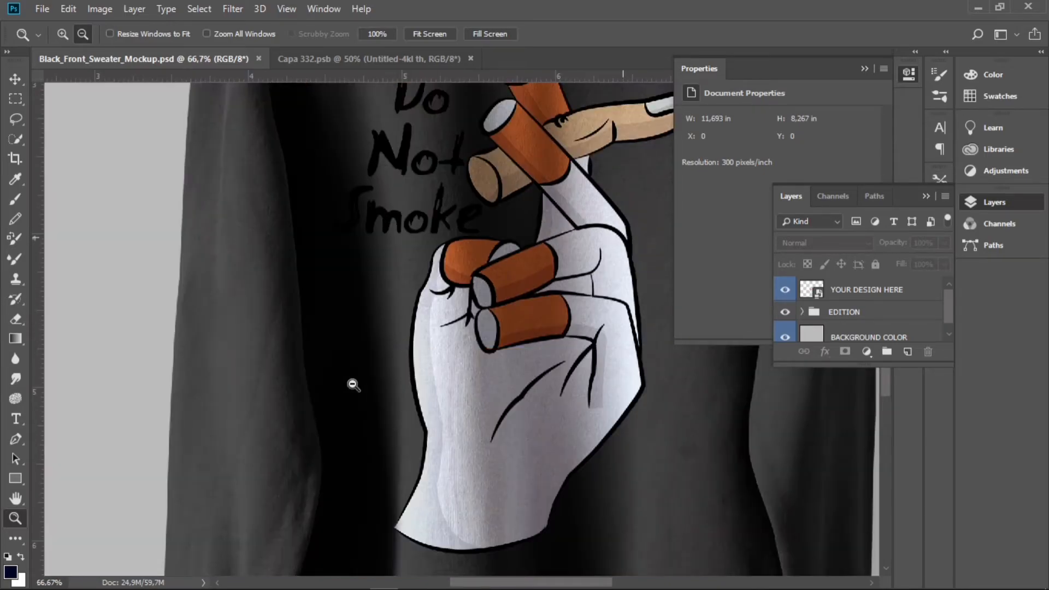
pyautogui.keyDown('alt'); pyautogui.click(354, 385); pyautogui.keyUp('alt')
pyautogui.keyDown('alt'); pyautogui.click(594, 291); pyautogui.keyUp('alt')
pyautogui.keyDown('alt'); pyautogui.click(594, 291); pyautogui.keyUp('alt')
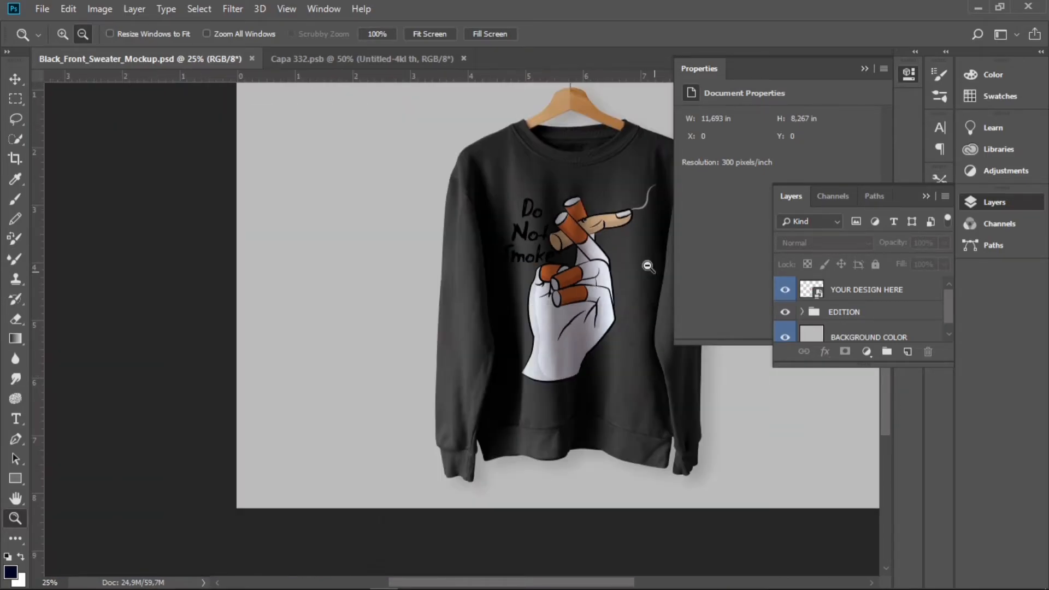
pyautogui.press('h')
pyautogui.moveTo(553, 213); pyautogui.dragTo(406, 274)
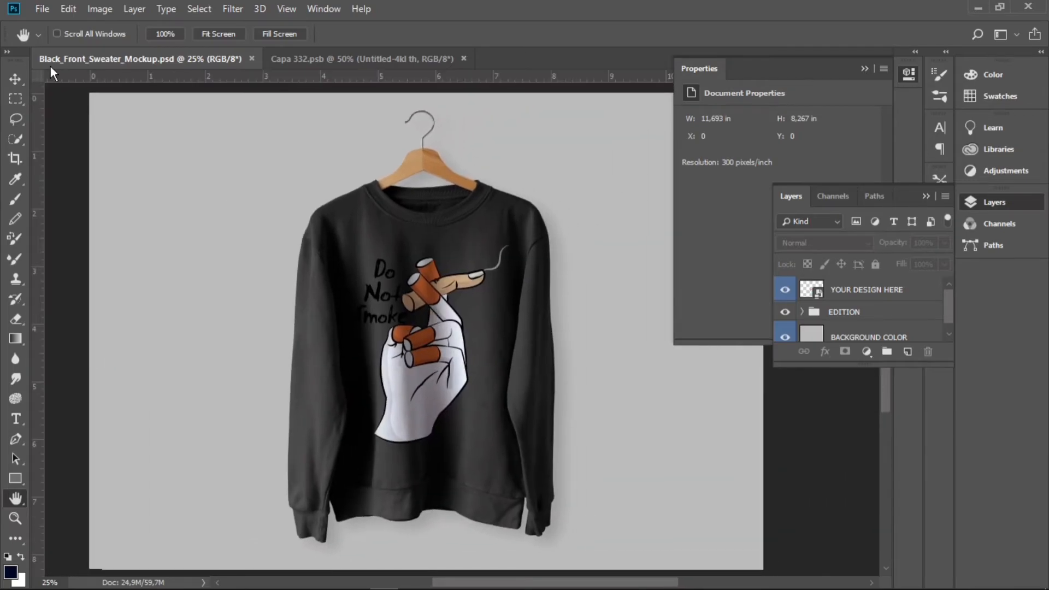
# Step: Save the mockup as a PNG named t-shirt k in the Documents folder
pyautogui.click(42, 8)
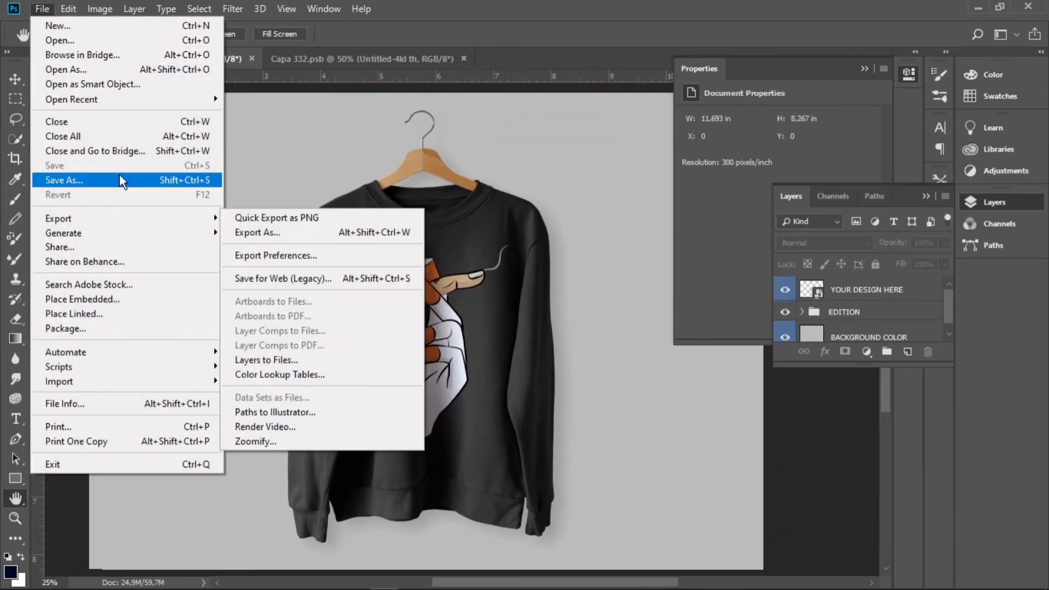
pyautogui.click(186, 182)
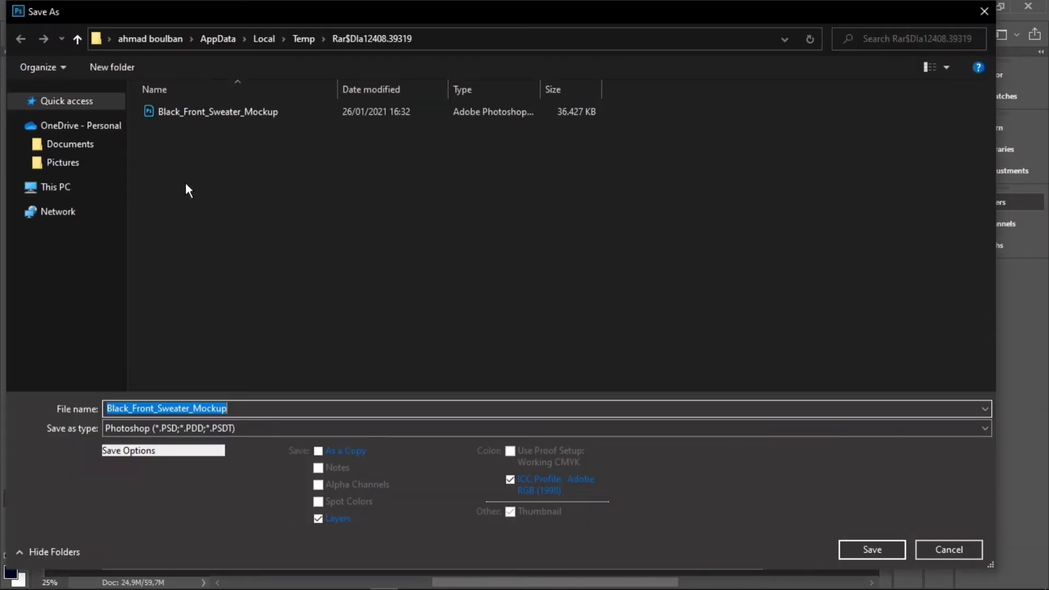
pyautogui.click(81, 249)
pyautogui.click(263, 427)
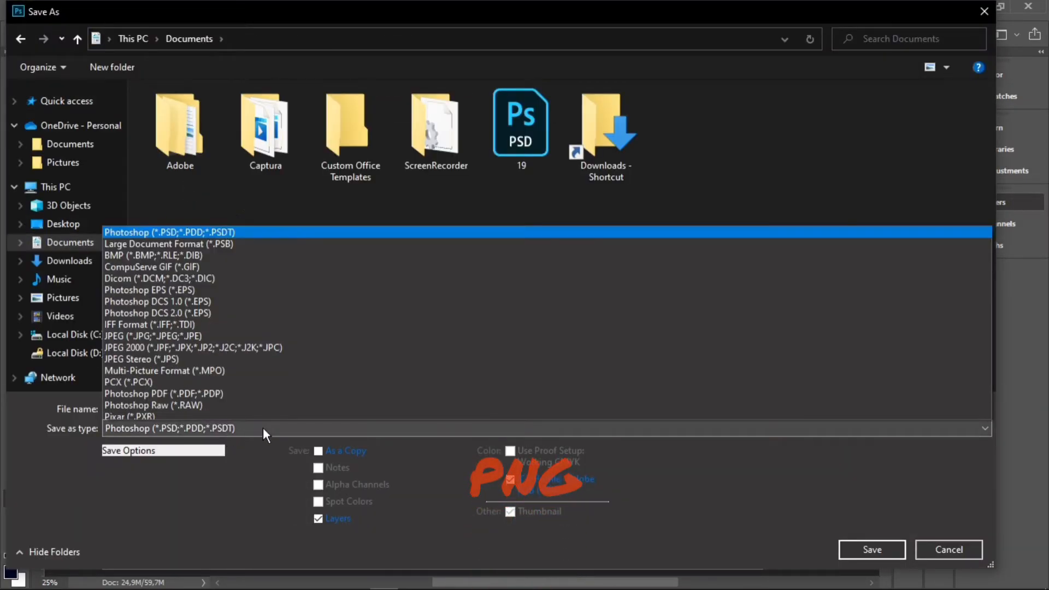
pyautogui.click(235, 365)
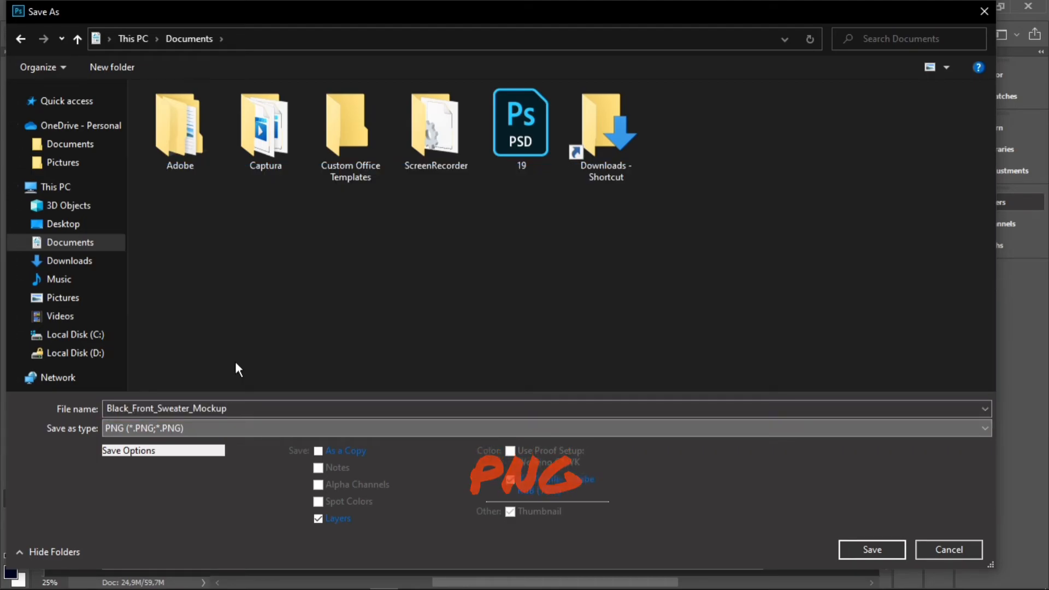
pyautogui.press('BackSpace')
pyautogui.click(236, 406)
pyautogui.write('t-shirt')
pyautogui.press('Return')
pyautogui.press('Escape')
pyautogui.press('Return')
pyautogui.click(590, 173)
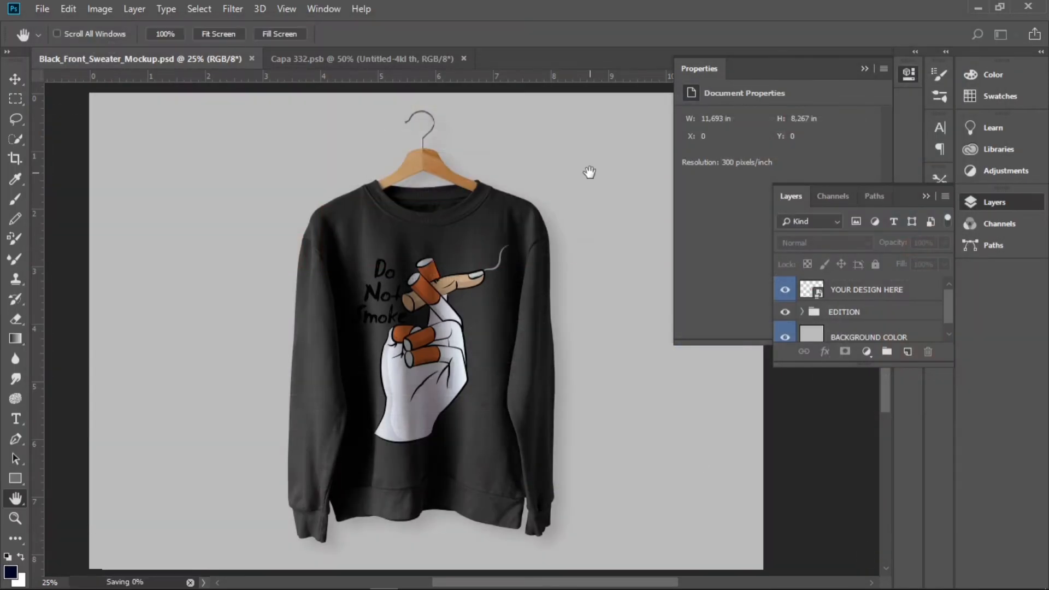
# Step: Switch to File Explorer, open the saved t-shirt k PNG, and view it full screen
pyautogui.moveTo(243, 576)
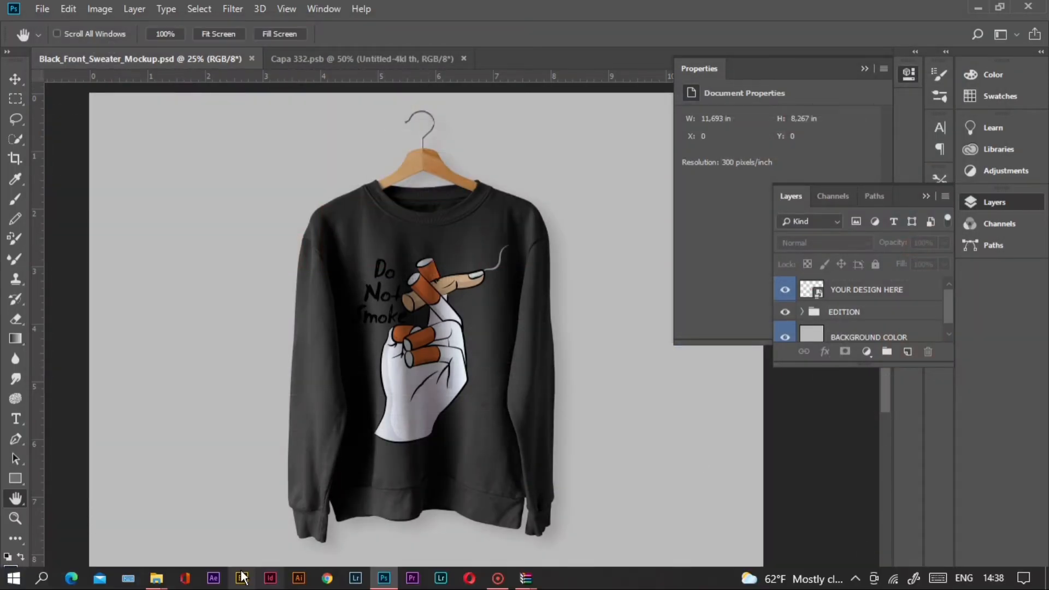
pyautogui.click(162, 580)
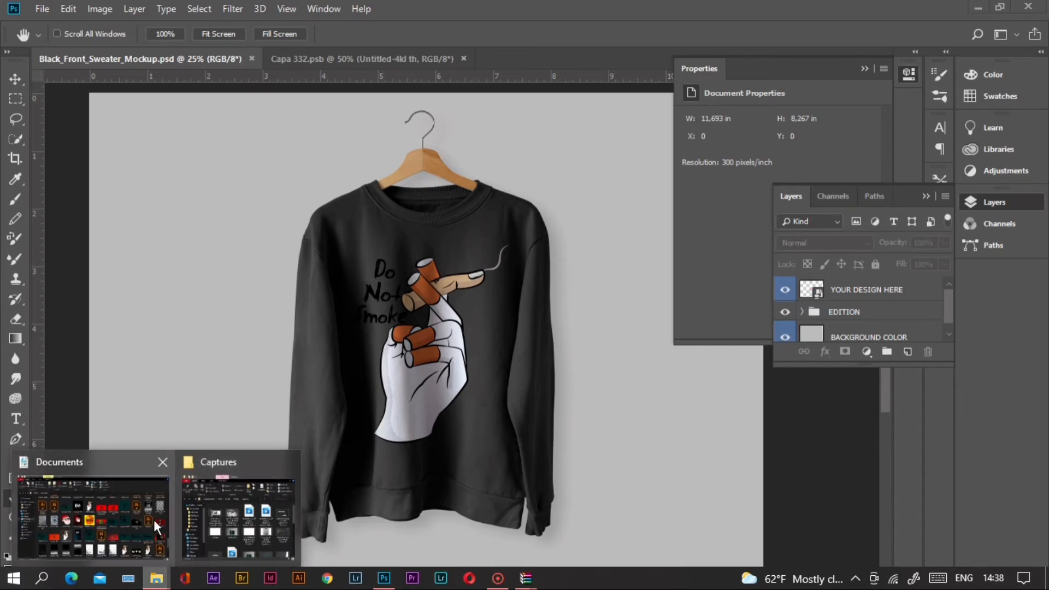
pyautogui.click(141, 525)
pyautogui.click(55, 159)
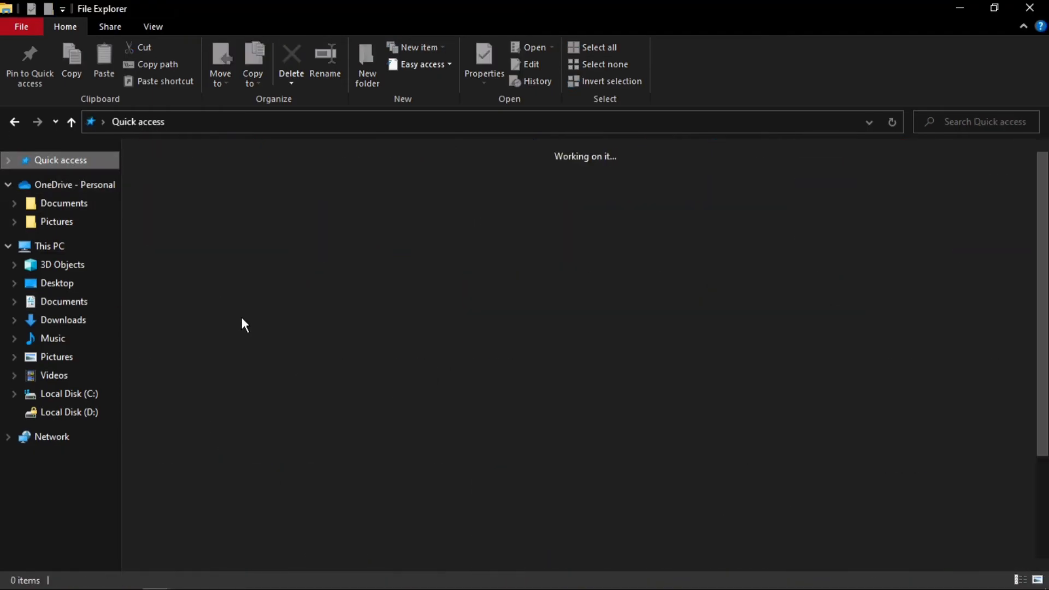
pyautogui.doubleClick(218, 318)
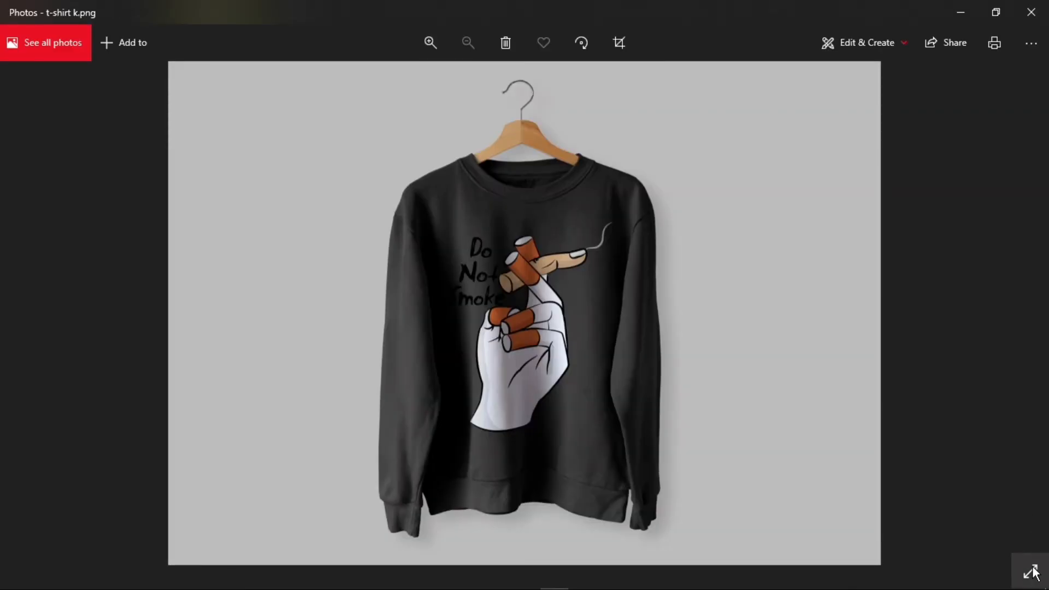
pyautogui.click(1031, 572)
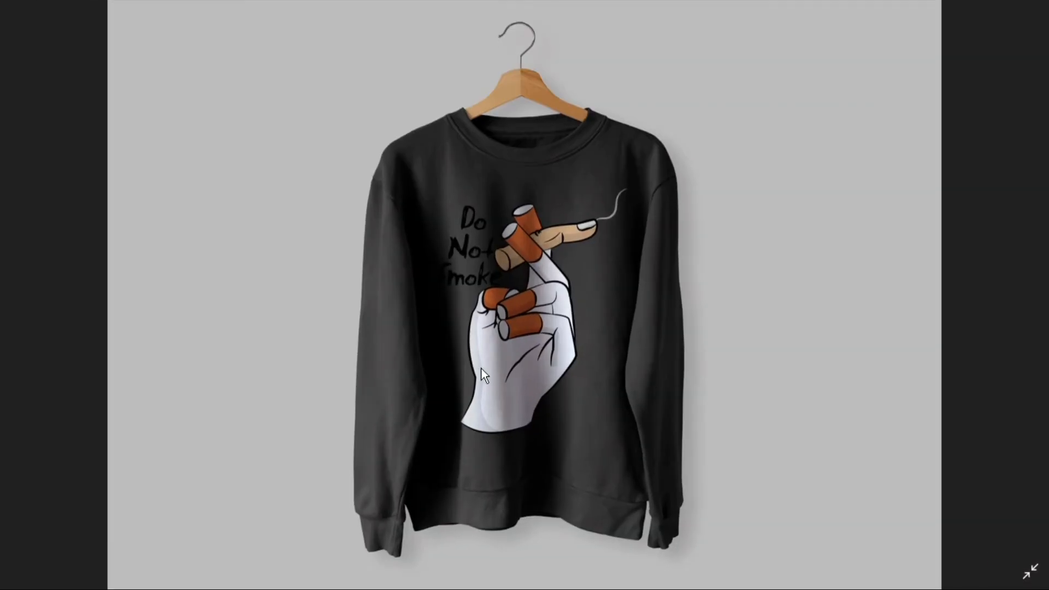
# Step: Zoom into the exported PNG to inspect the print detail
pyautogui.click(424, 39)
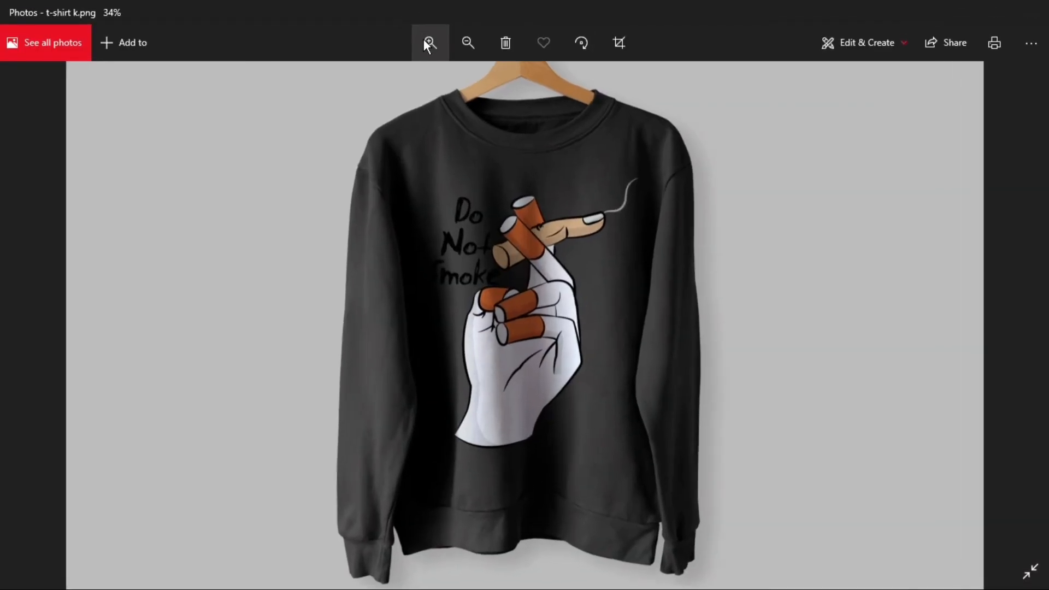
pyautogui.click(424, 38)
pyautogui.click(424, 38)
pyautogui.click(424, 38)
pyautogui.click(424, 39)
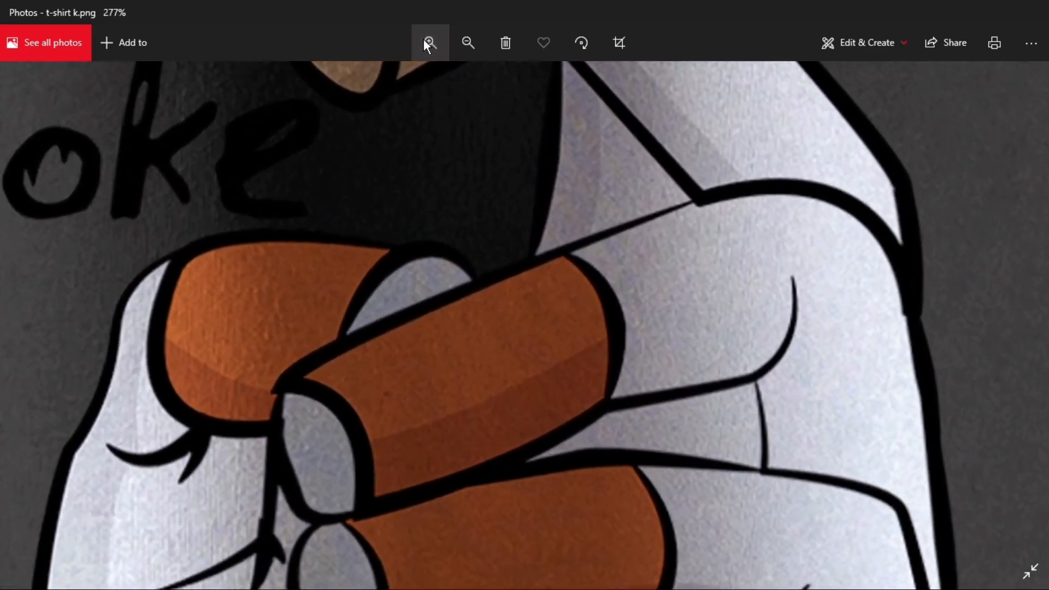
pyautogui.scroll(-5, 635, 230)
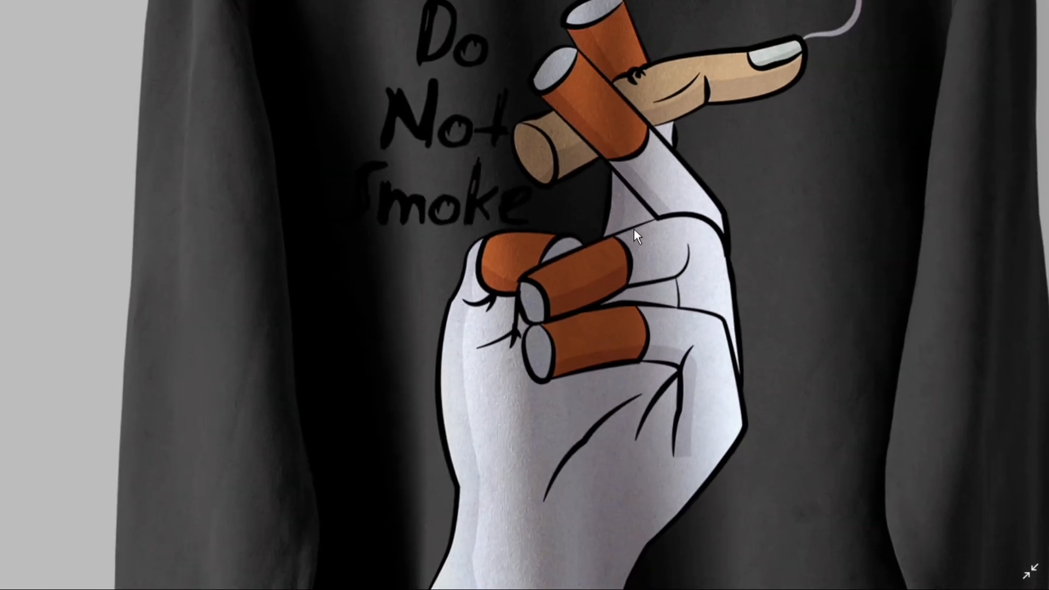